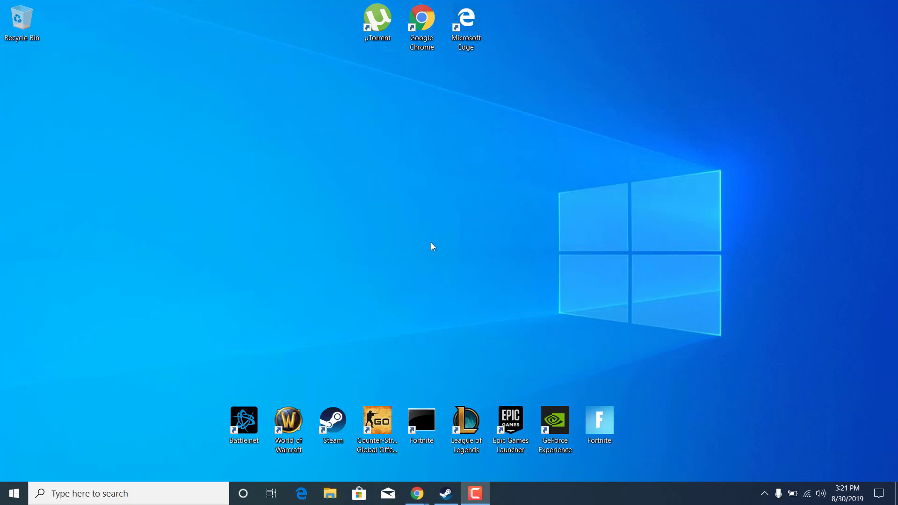
Open Steam and browse the Counter-Strike: Global Offensive workshop from the game's library page, accepting the content warning.
{"action": "double_click", "coordinate": [321, 431]}
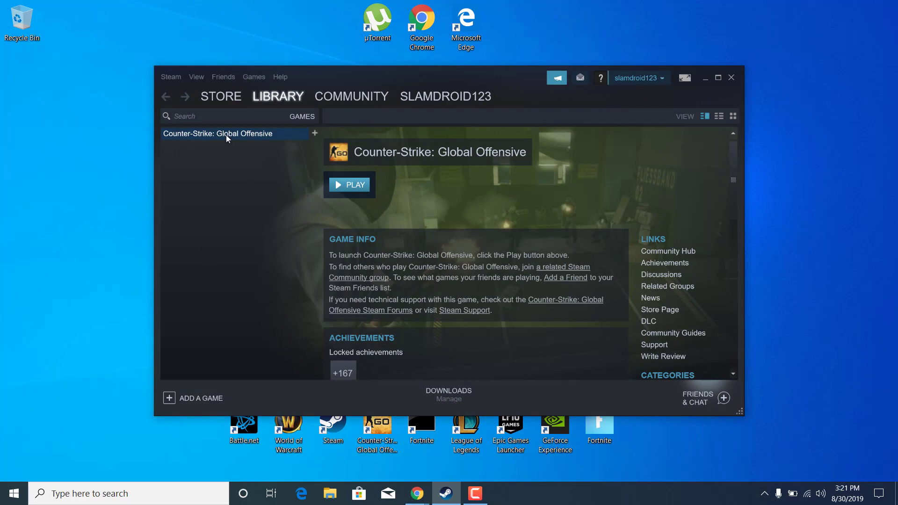
{"action": "scroll", "coordinate": [454, 192], "scroll_direction": "down", "scroll_amount": 4}
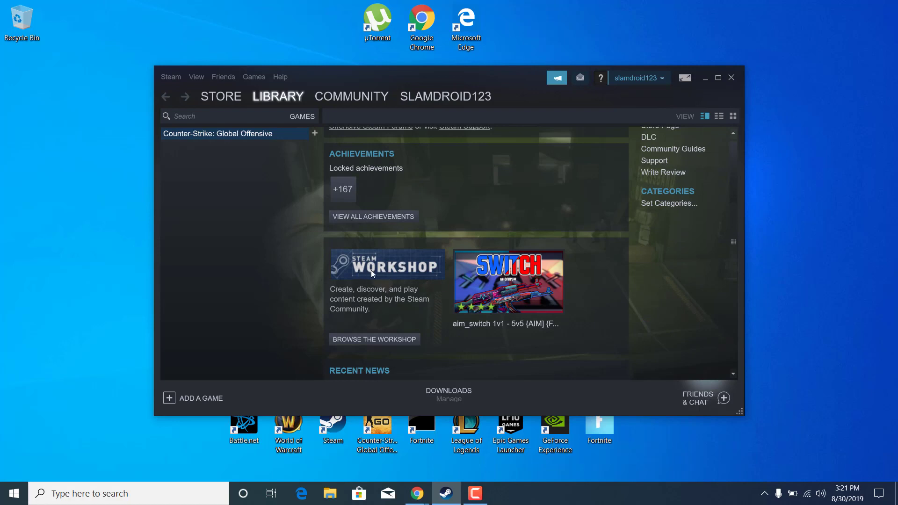
{"action": "left_click", "coordinate": [359, 341]}
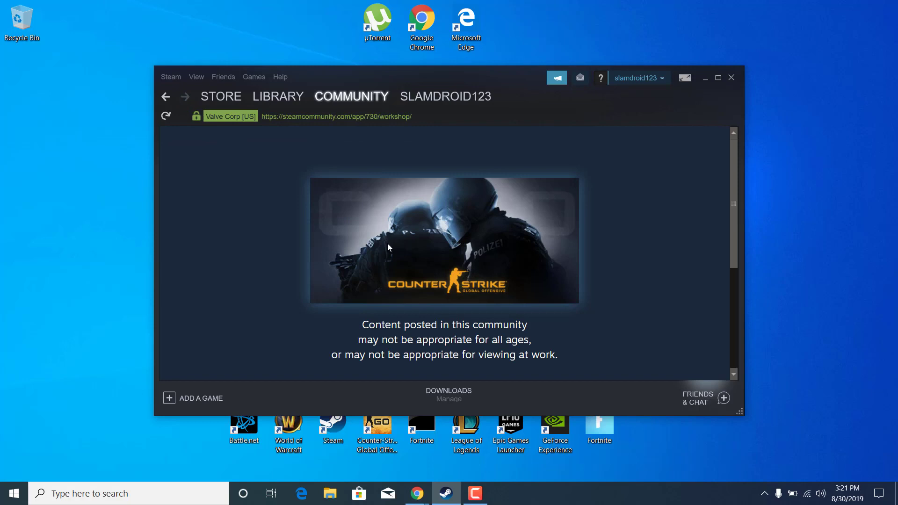
{"action": "scroll", "coordinate": [387, 246], "scroll_direction": "down", "scroll_amount": 4}
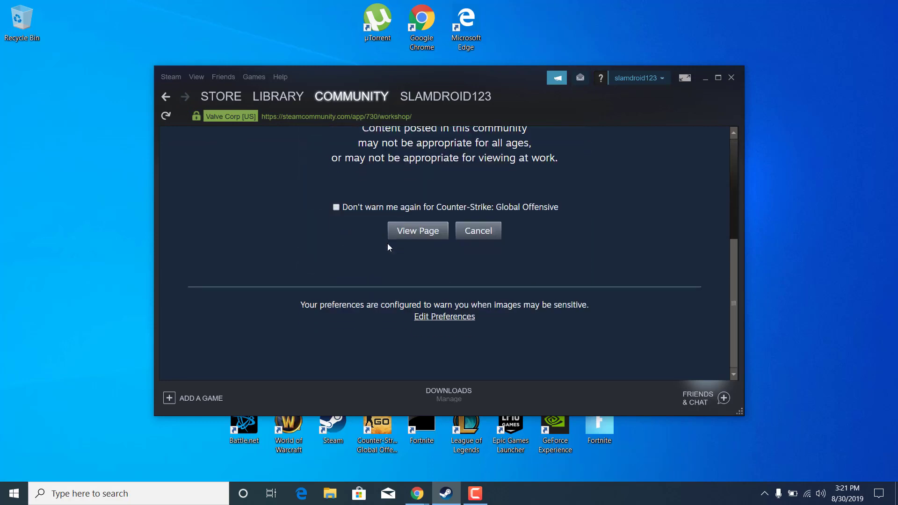
{"action": "left_click", "coordinate": [414, 229]}
{"action": "scroll", "coordinate": [410, 262], "scroll_direction": "up", "scroll_amount": 3}
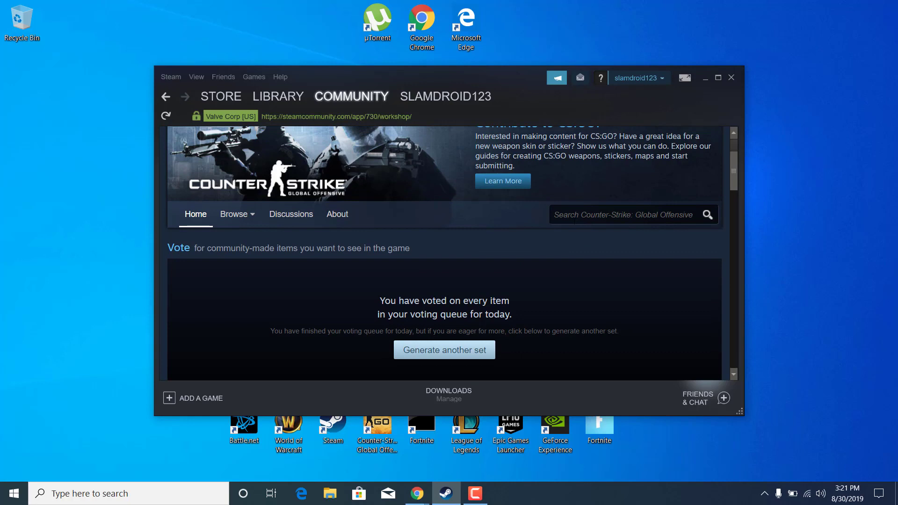
Search the Counter-Strike: Global Offensive workshop for "fps" and accept the content warning.
{"action": "left_click", "coordinate": [608, 215]}
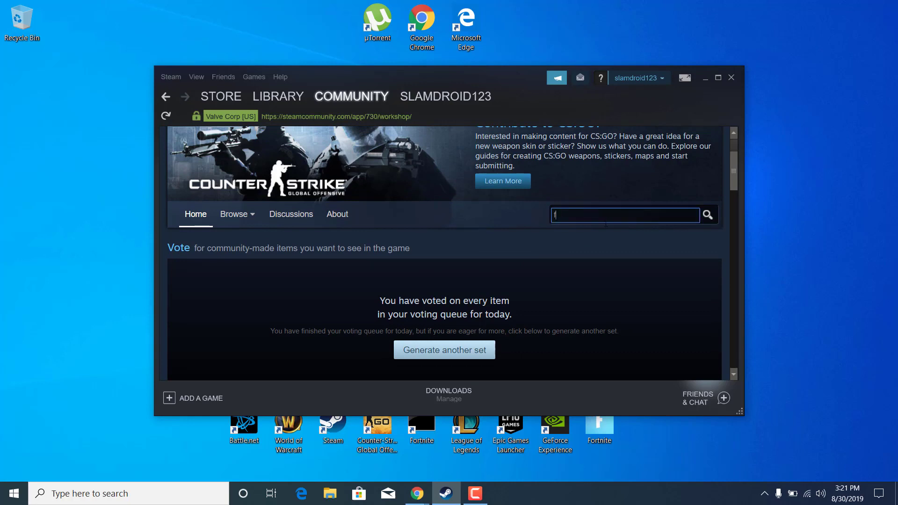
{"action": "left_click", "coordinate": [706, 215]}
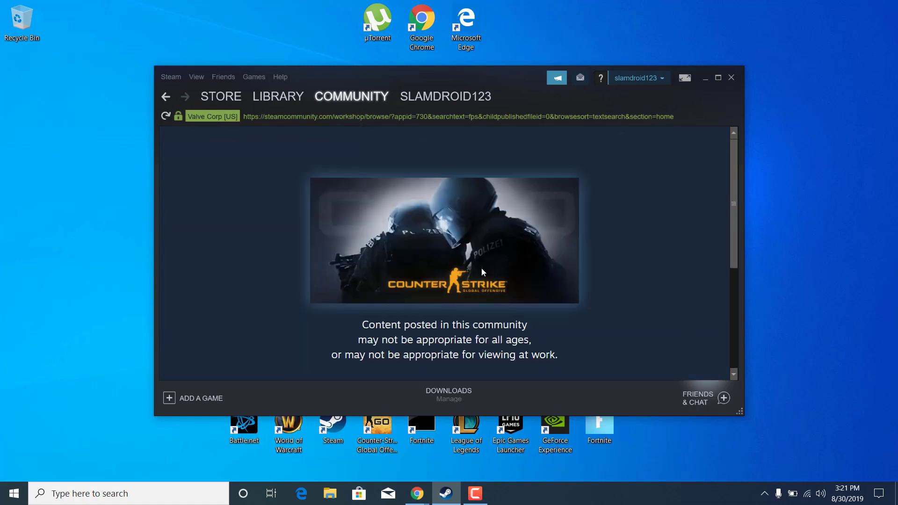
{"action": "scroll", "coordinate": [459, 284], "scroll_direction": "down", "scroll_amount": 3}
{"action": "left_click", "coordinate": [418, 310]}
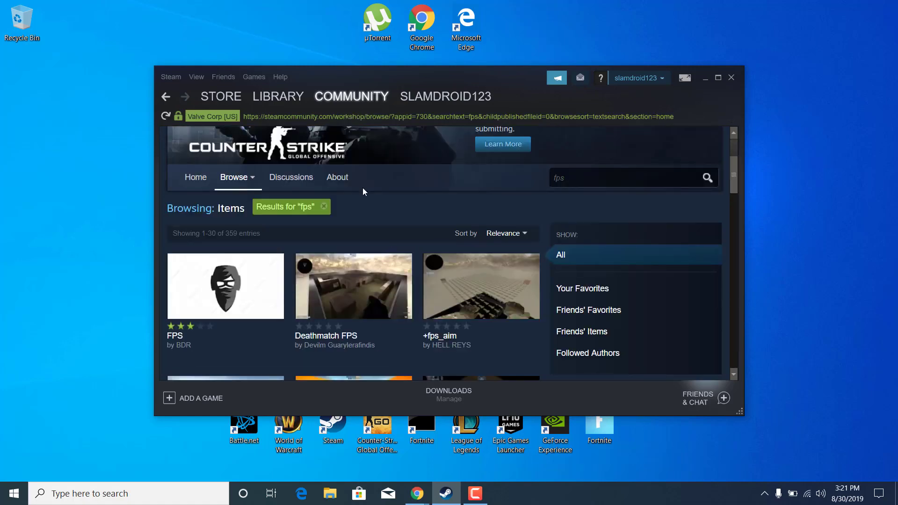
Open the FPS Benchmark item from the search results and accept the content warning to view its page.
{"action": "scroll", "coordinate": [363, 189], "scroll_direction": "down", "scroll_amount": 4}
{"action": "scroll", "coordinate": [363, 191], "scroll_direction": "down", "scroll_amount": 4}
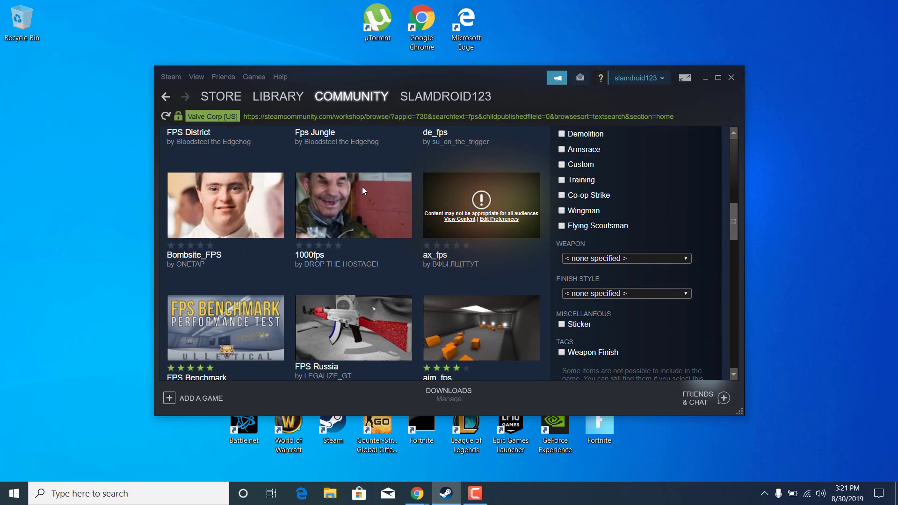
{"action": "mouse_move", "coordinate": [180, 305]}
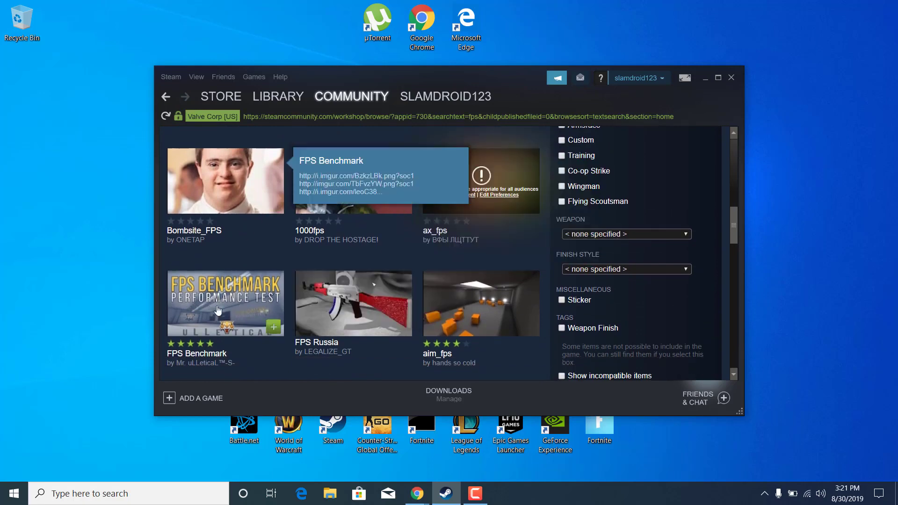
{"action": "left_click", "coordinate": [242, 301]}
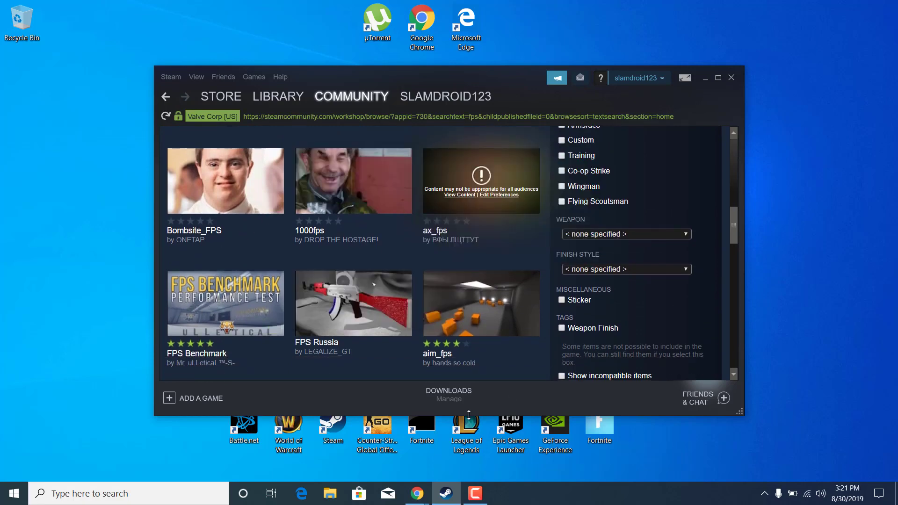
{"action": "scroll", "coordinate": [290, 288], "scroll_direction": "down", "scroll_amount": 4}
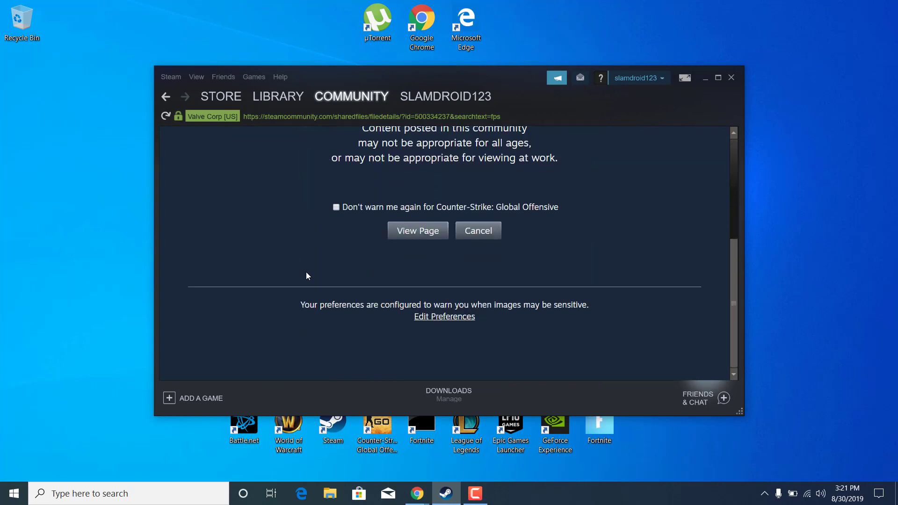
{"action": "left_click", "coordinate": [417, 232]}
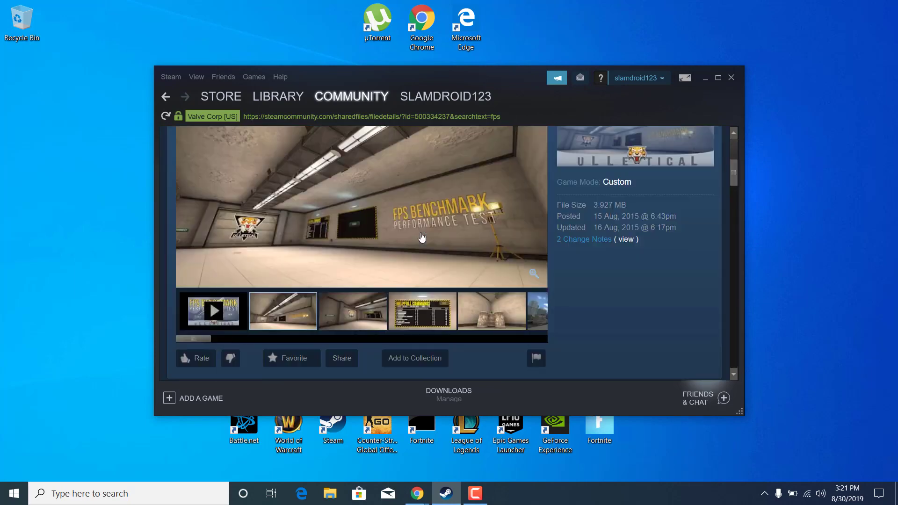
Subscribe to the FPS Benchmark map and go back from its page to the workshop search results.
{"action": "scroll", "coordinate": [422, 238], "scroll_direction": "down", "scroll_amount": 1}
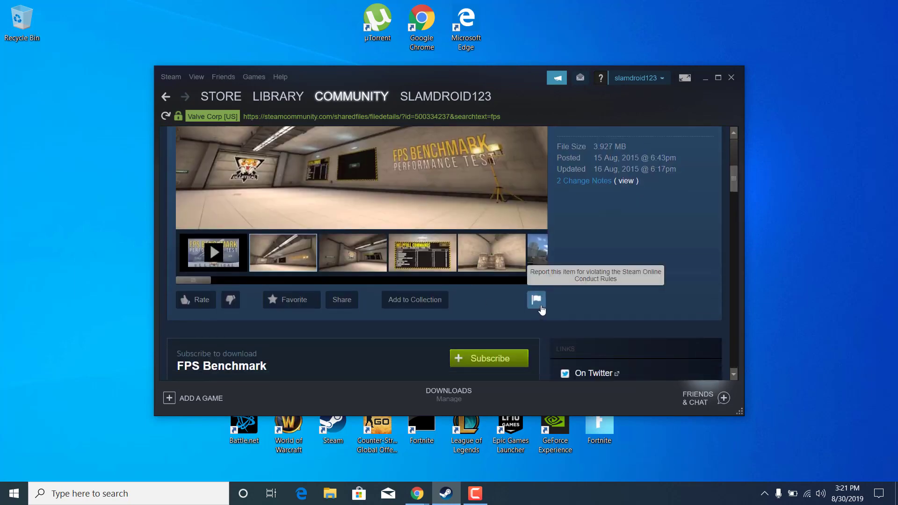
{"action": "scroll", "coordinate": [541, 309], "scroll_direction": "down", "scroll_amount": 2}
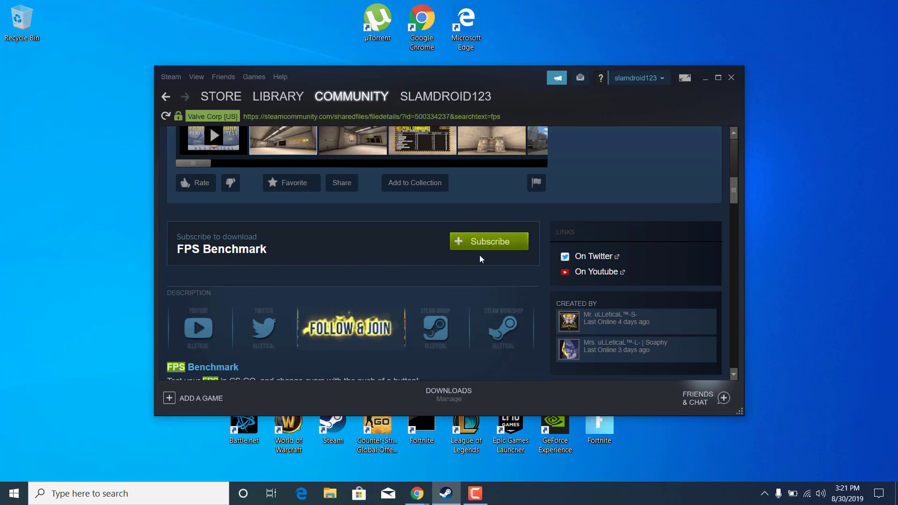
{"action": "left_click", "coordinate": [492, 243]}
{"action": "scroll", "coordinate": [468, 288], "scroll_direction": "down", "scroll_amount": 2}
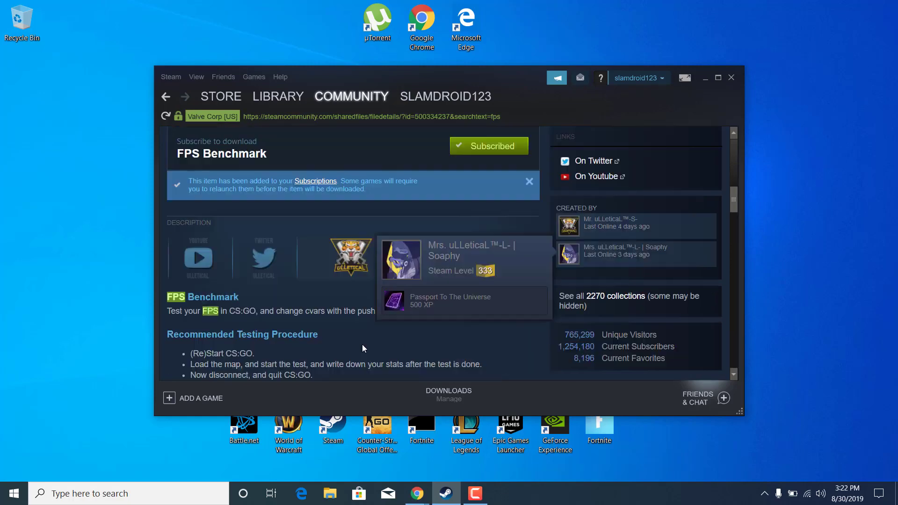
{"action": "left_click", "coordinate": [165, 98]}
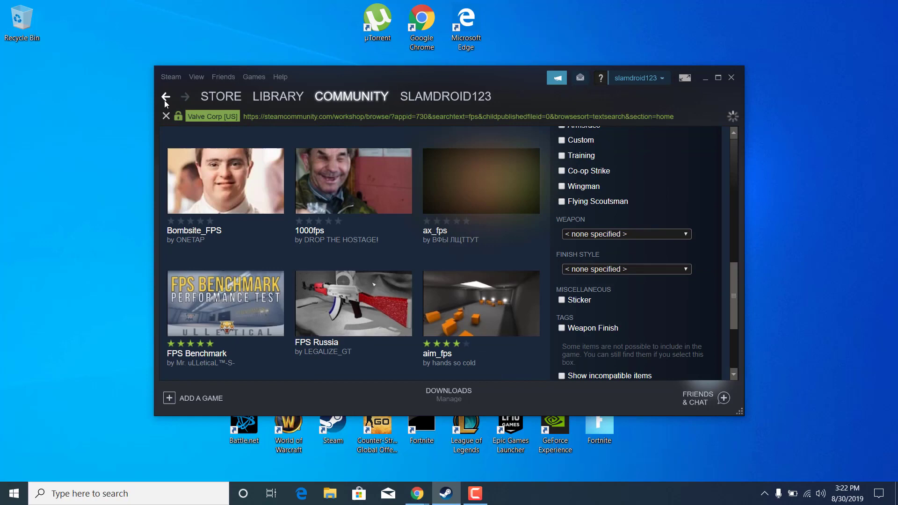
{"action": "left_click", "coordinate": [165, 98]}
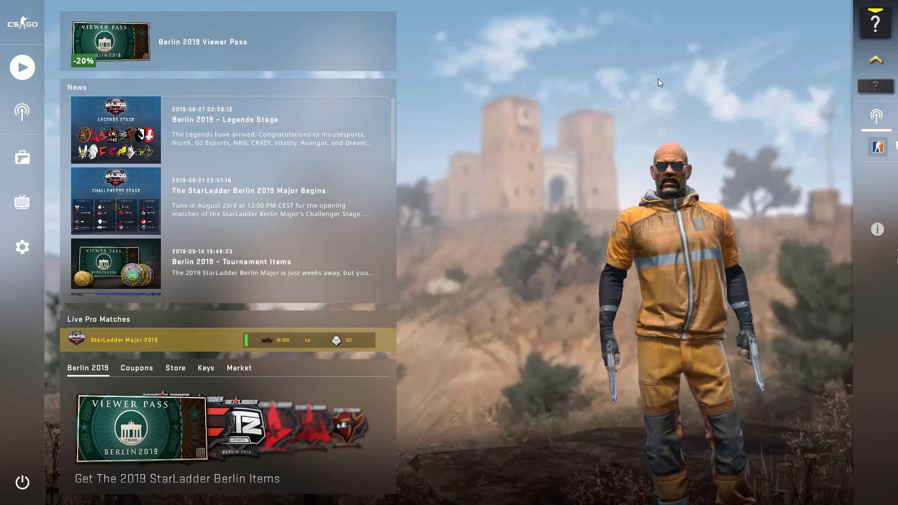
In Counter-Strike: Global Offensive, start the FPS Benchmark map from Workshop Maps in Custom mode.
{"action": "left_click", "coordinate": [22, 67]}
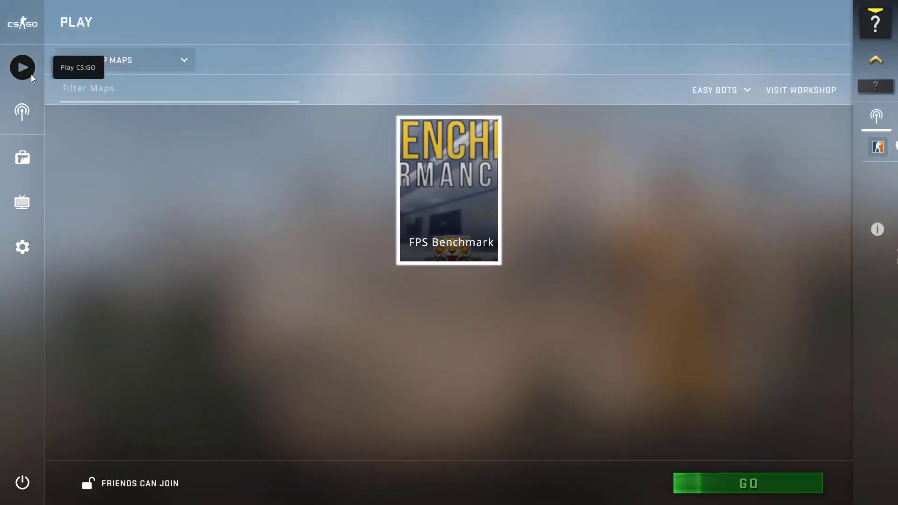
{"action": "left_click", "coordinate": [108, 60]}
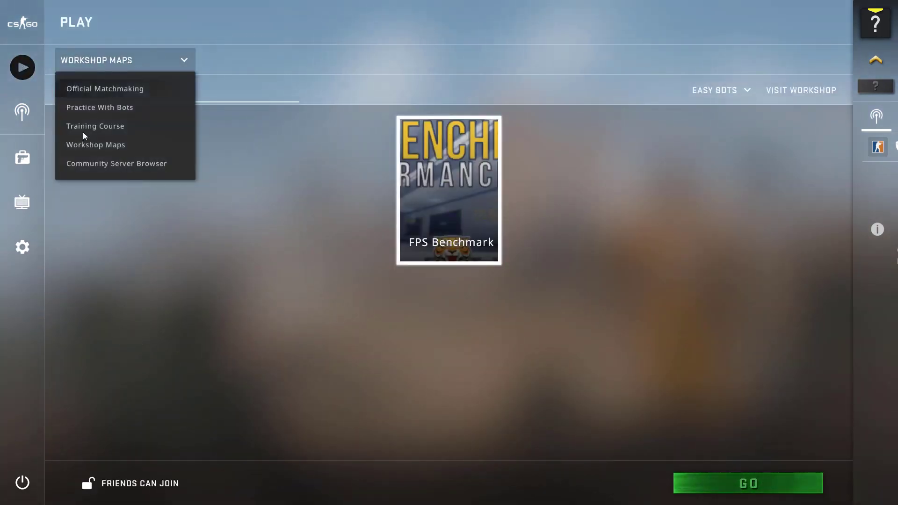
{"action": "left_click", "coordinate": [79, 146]}
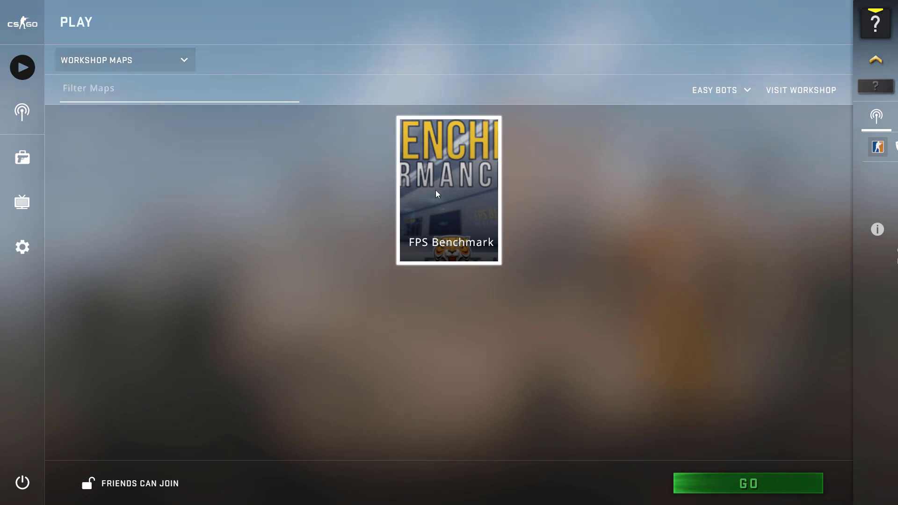
{"action": "mouse_move", "coordinate": [435, 190]}
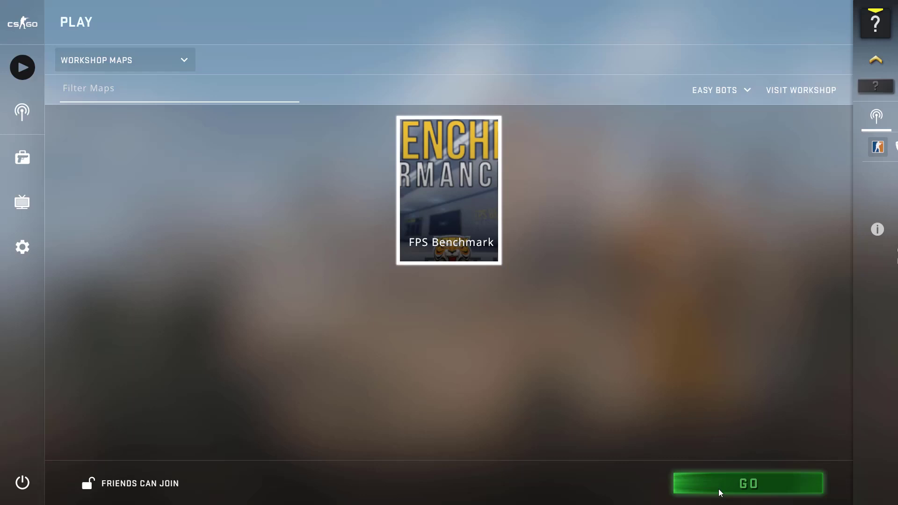
{"action": "left_click", "coordinate": [718, 489]}
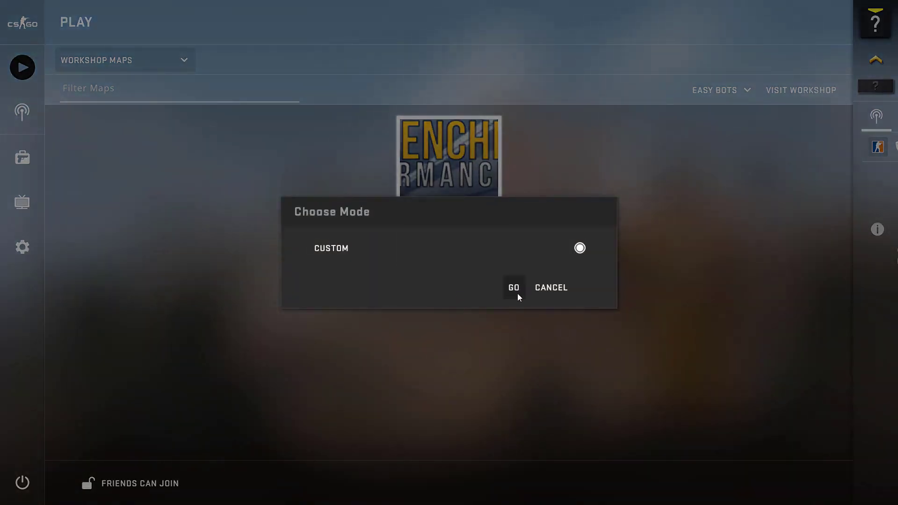
{"action": "left_click", "coordinate": [515, 290]}
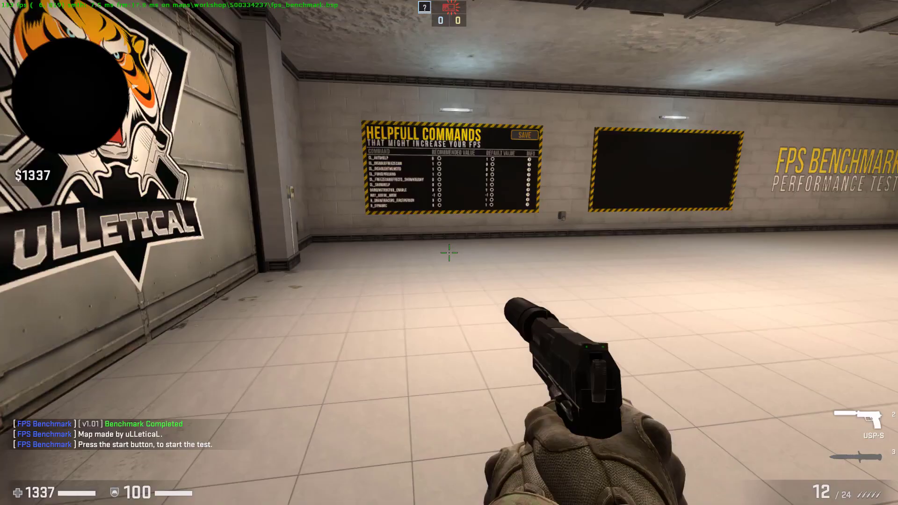
Set all ten commands on the Helpfull Commands board, from cl_autohelp to r_dynamic, to their recommended values.
{"action": "key", "text": "w"}
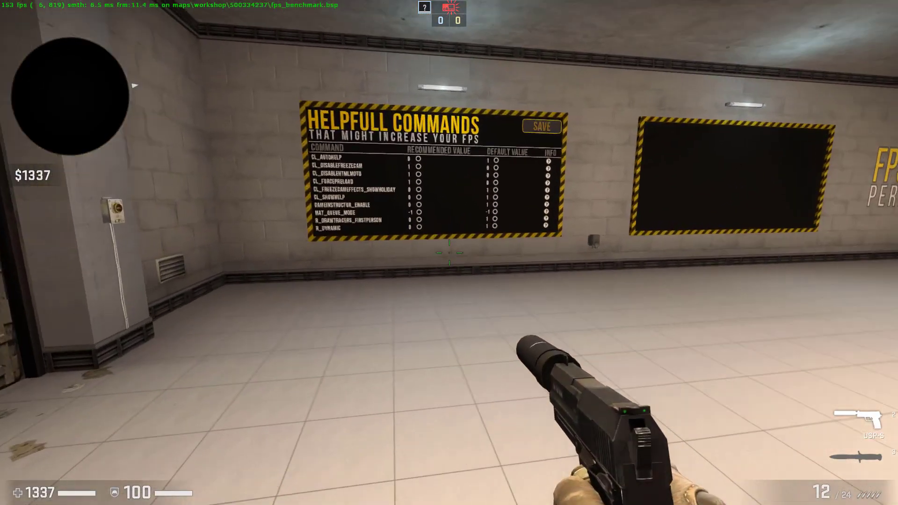
{"action": "key", "text": "w"}
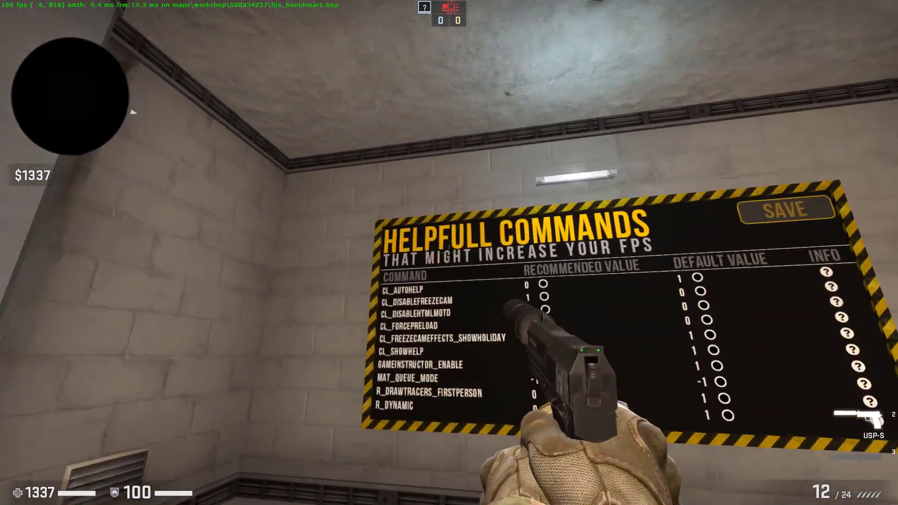
{"action": "key", "text": "s"}
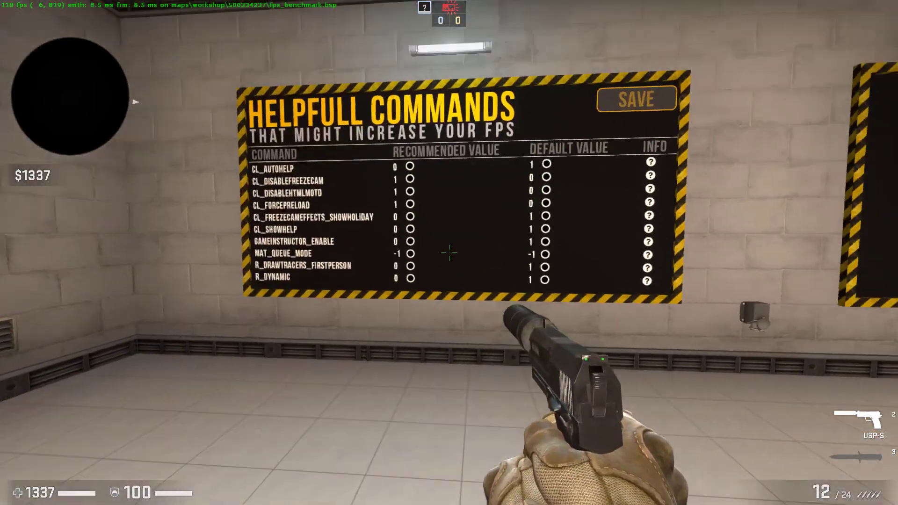
{"action": "key", "text": "w"}
{"action": "key", "text": "s"}
{"action": "left_click", "coordinate": [449, 252]}
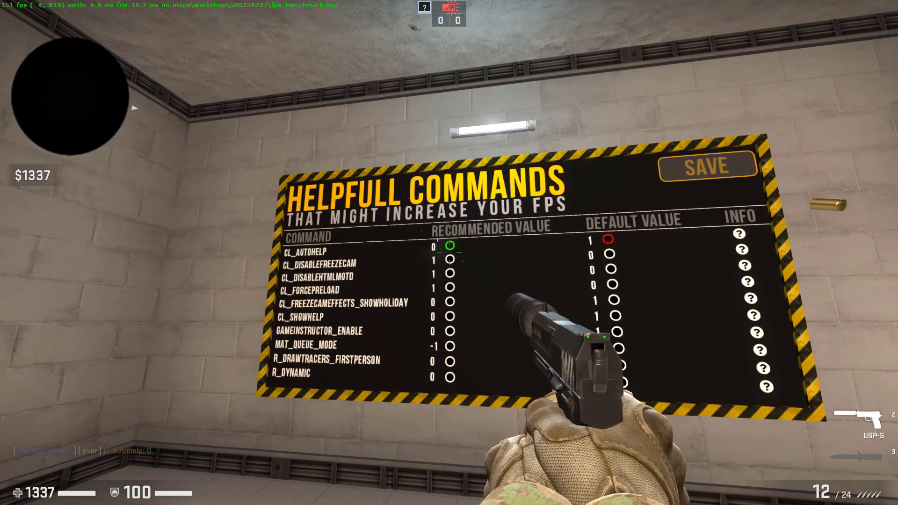
{"action": "left_click", "coordinate": [449, 253]}
{"action": "left_click", "coordinate": [449, 253]}
{"action": "left_click", "coordinate": [448, 252]}
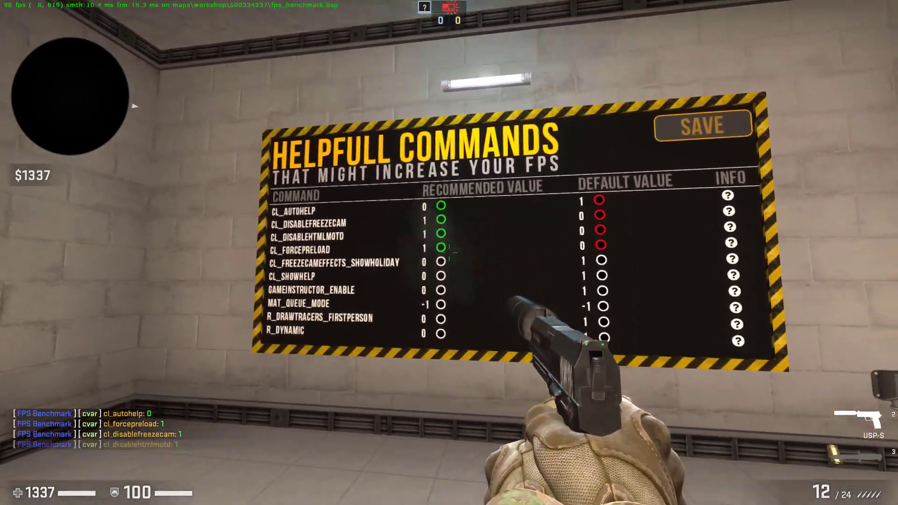
{"action": "left_click", "coordinate": [449, 252]}
{"action": "left_click", "coordinate": [449, 252]}
{"action": "left_click", "coordinate": [449, 253]}
{"action": "left_click", "coordinate": [449, 253]}
{"action": "left_click", "coordinate": [449, 252]}
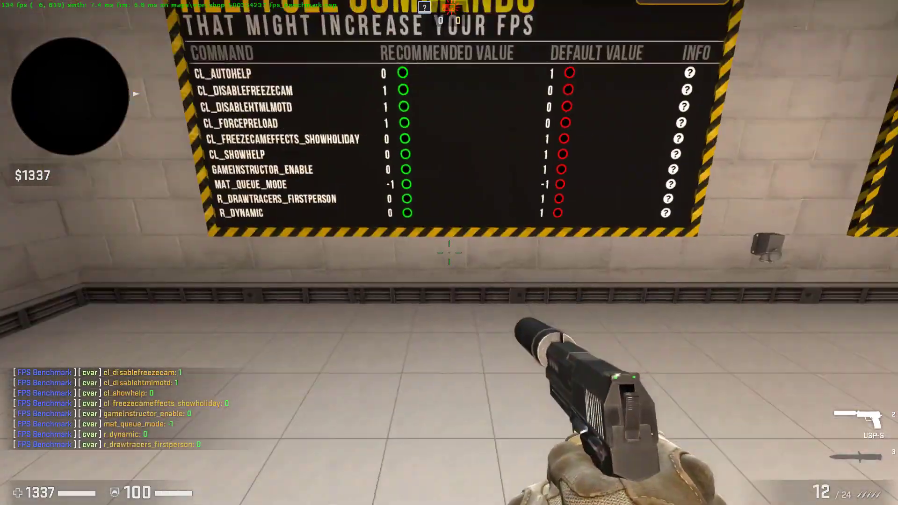
{"action": "left_click", "coordinate": [449, 253]}
Save the recommended command values with the Save option on the Helpfull Commands board.
{"action": "key", "text": "w"}
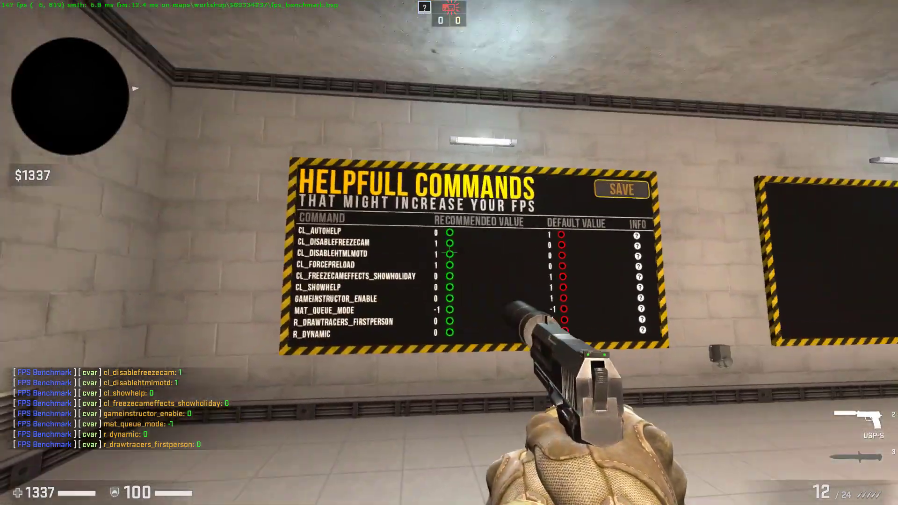
{"action": "key", "text": "d"}
{"action": "key", "text": "w"}
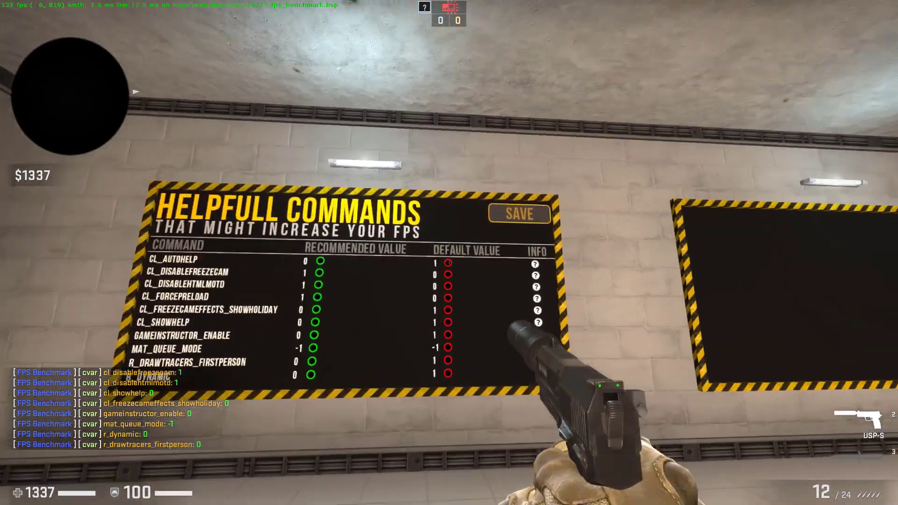
{"action": "key", "text": "s"}
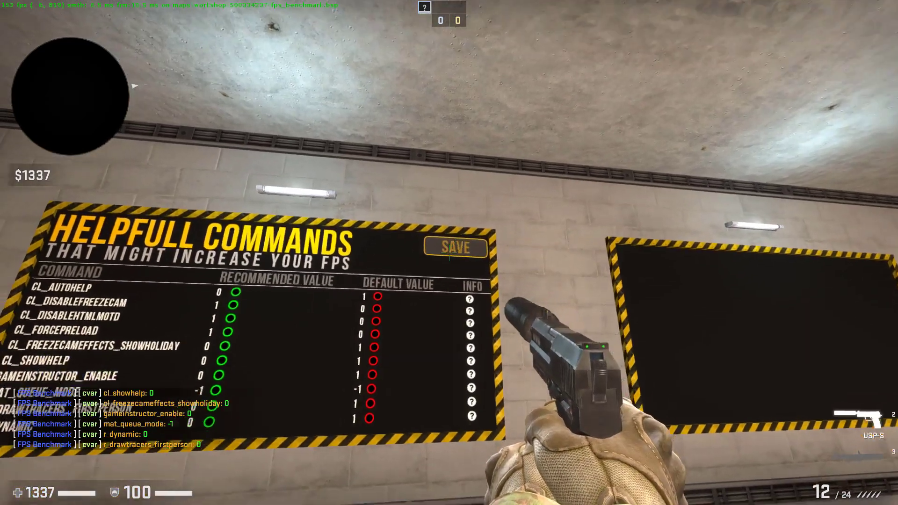
{"action": "left_click", "coordinate": [449, 252]}
{"action": "key", "text": "a"}
{"action": "key", "text": "w"}
{"action": "key", "text": "d"}
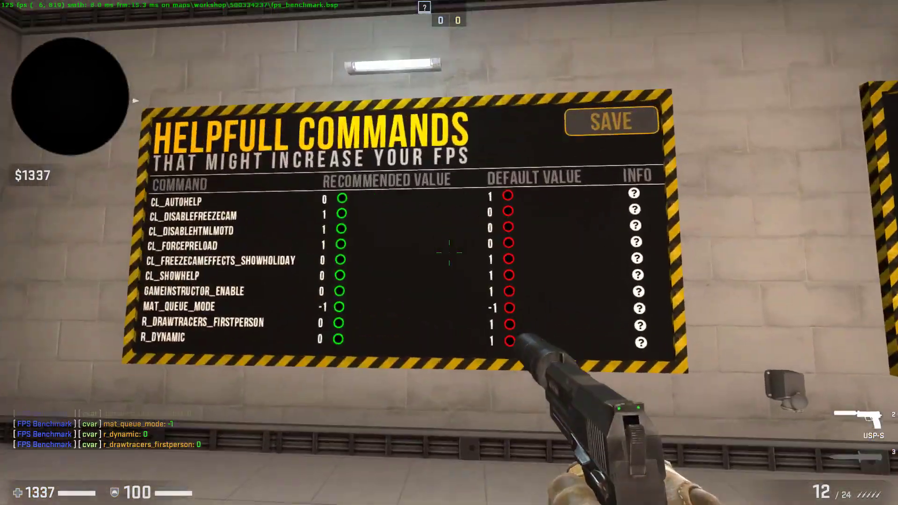
{"action": "key", "text": "s"}
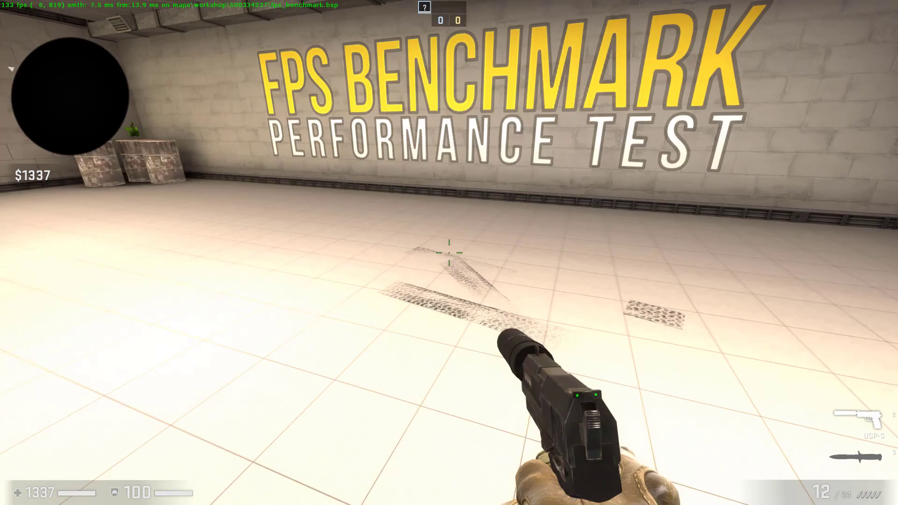
{"action": "key", "text": "w"}
{"action": "key", "text": "d"}
{"action": "key", "text": "s"}
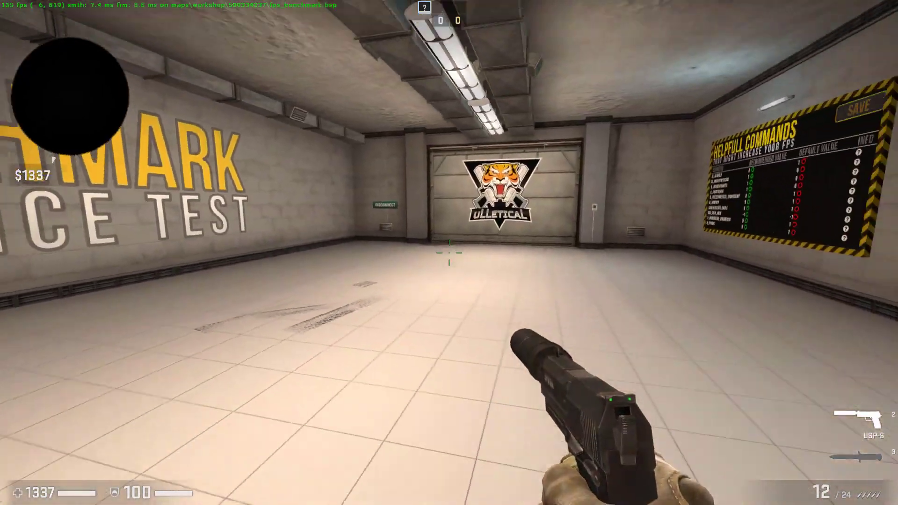
{"action": "key", "text": "d"}
{"action": "key", "text": "w"}
{"action": "key", "text": "s"}
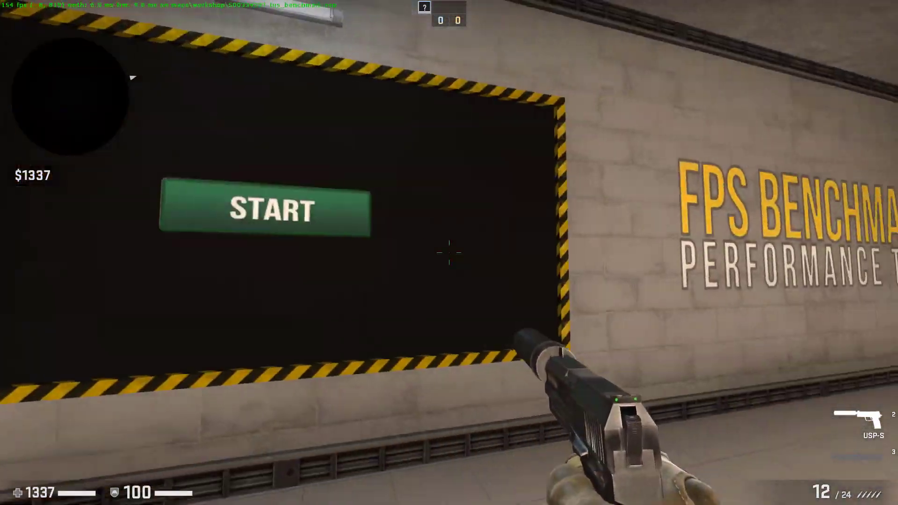
{"action": "key", "text": "w"}
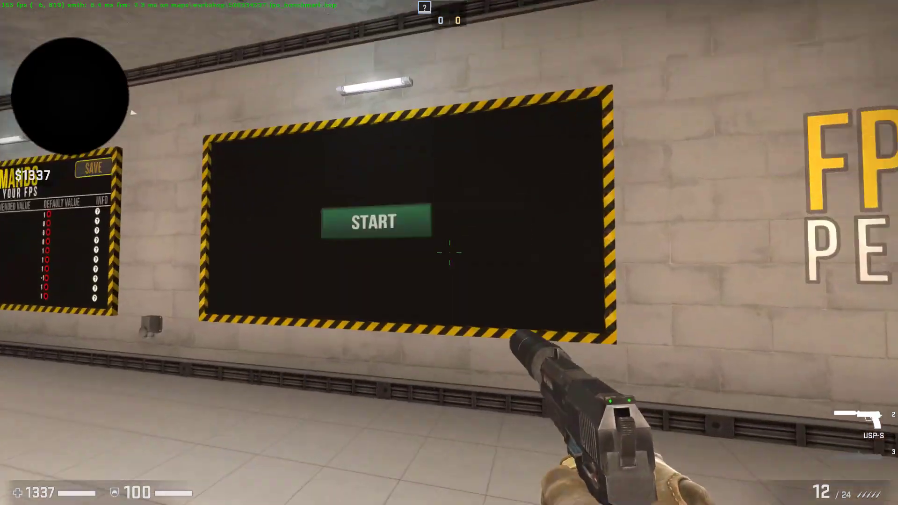
{"action": "key", "text": "s"}
{"action": "key", "text": "w"}
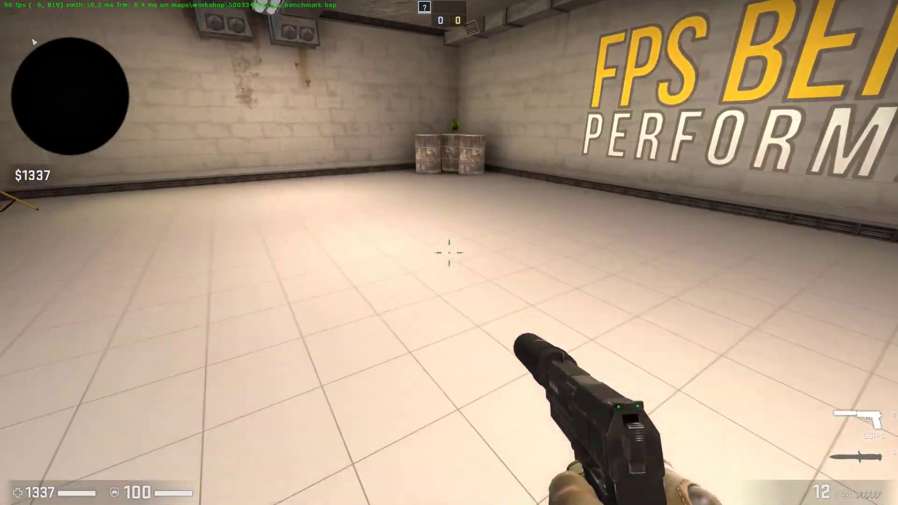
{"action": "key", "text": "w"}
{"action": "key", "text": "w"}
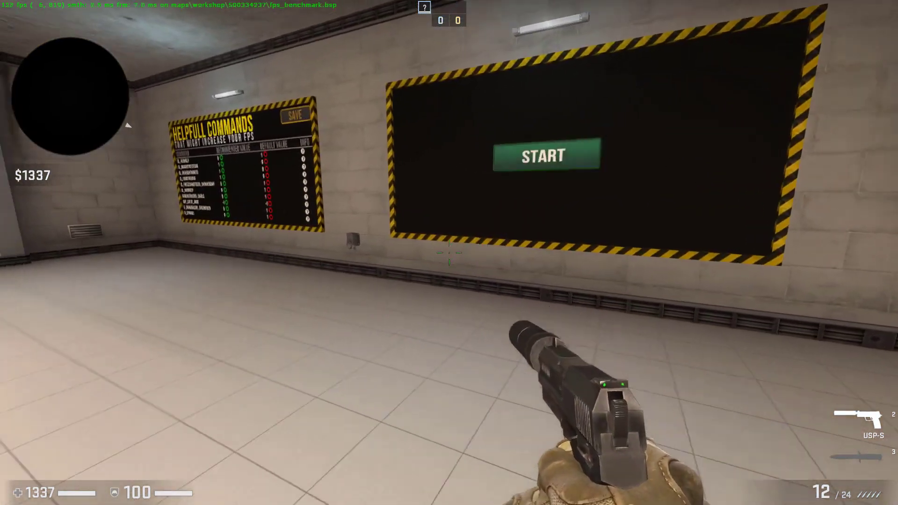
{"action": "key", "text": "w"}
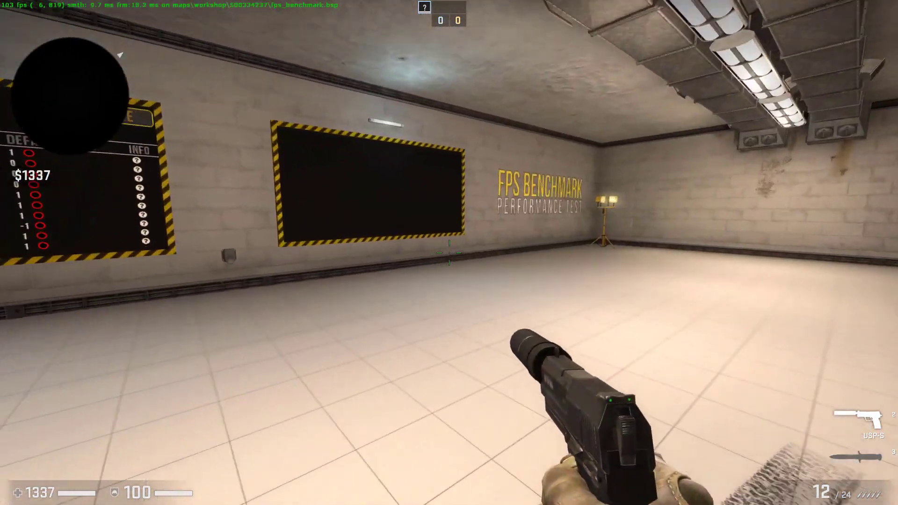
Open the game's video settings and set Display Mode to Fullscreen.
{"action": "key", "text": "Escape"}
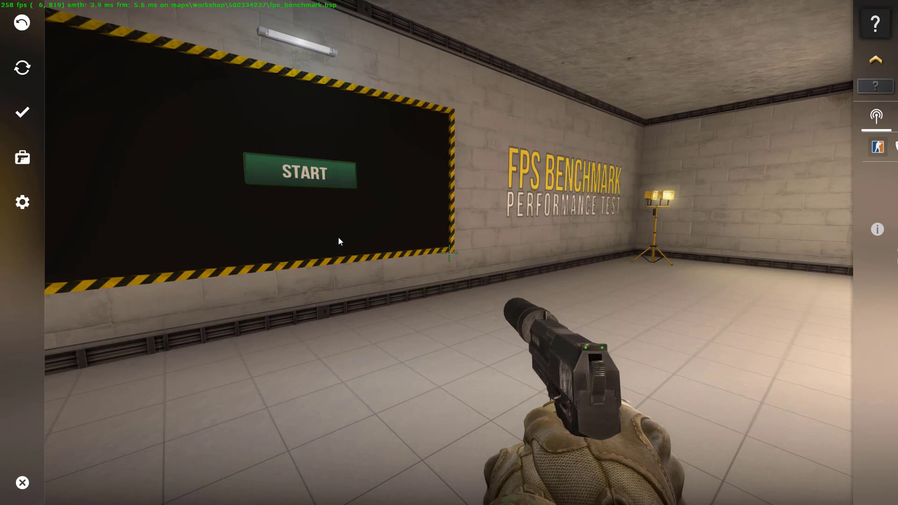
{"action": "left_click", "coordinate": [21, 206]}
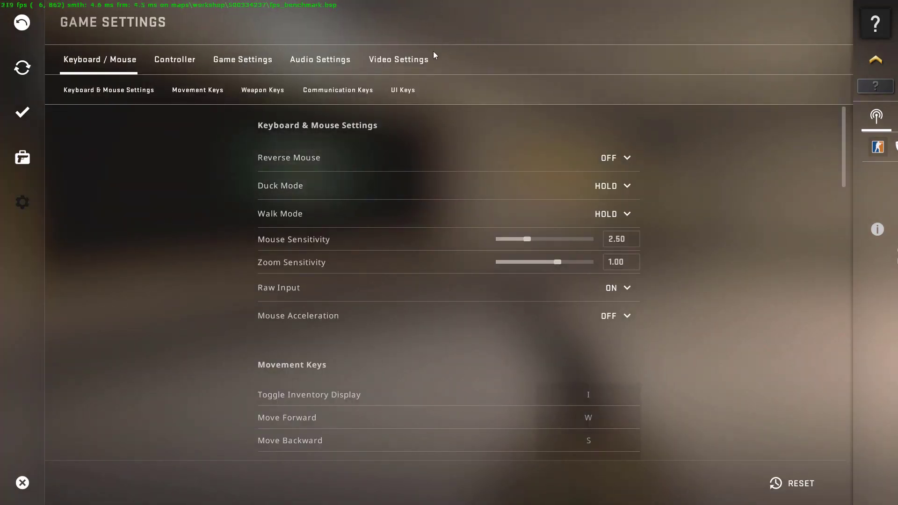
{"action": "left_click", "coordinate": [388, 63]}
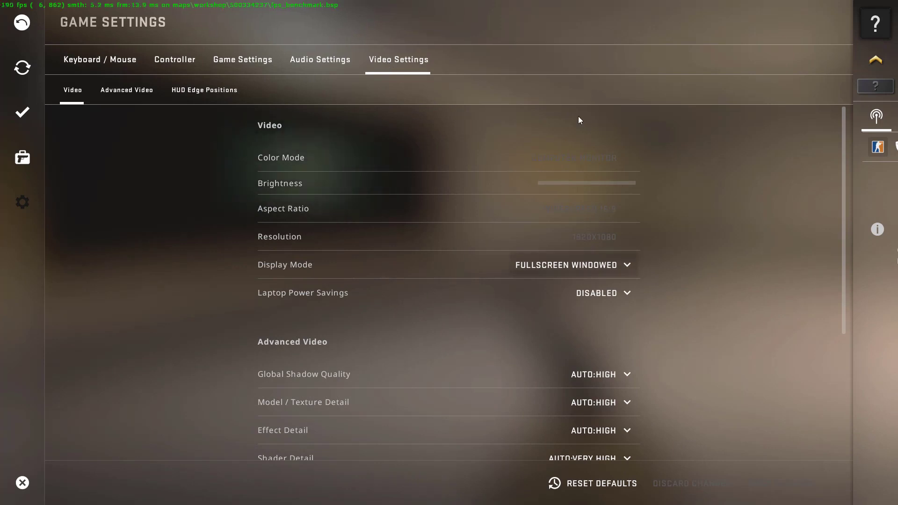
{"action": "left_click", "coordinate": [568, 275]}
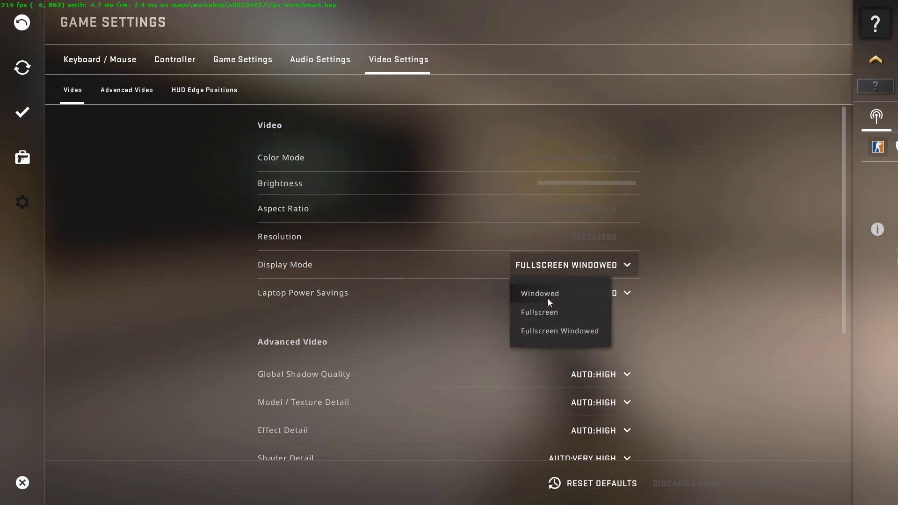
{"action": "left_click", "coordinate": [538, 312]}
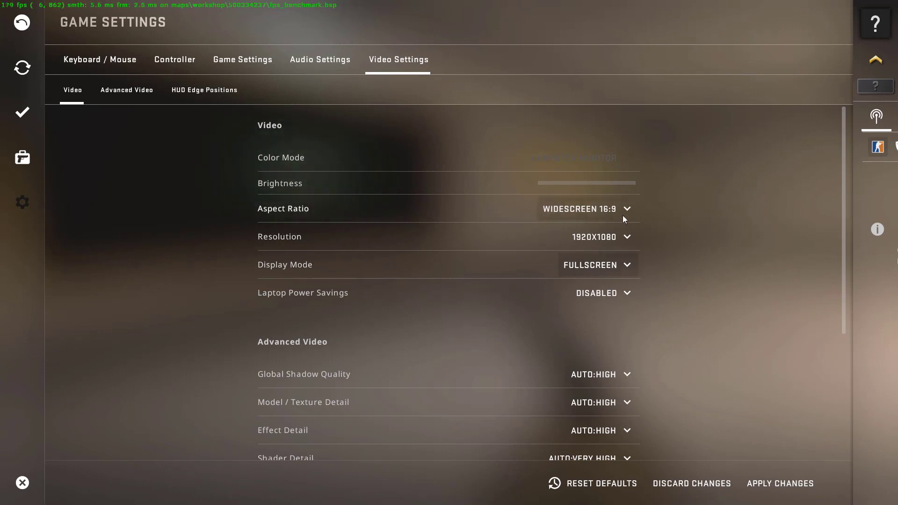
Choose 1920x1080 as the resolution and keep Laptop Power Savings at Disabled.
{"action": "left_click", "coordinate": [598, 240]}
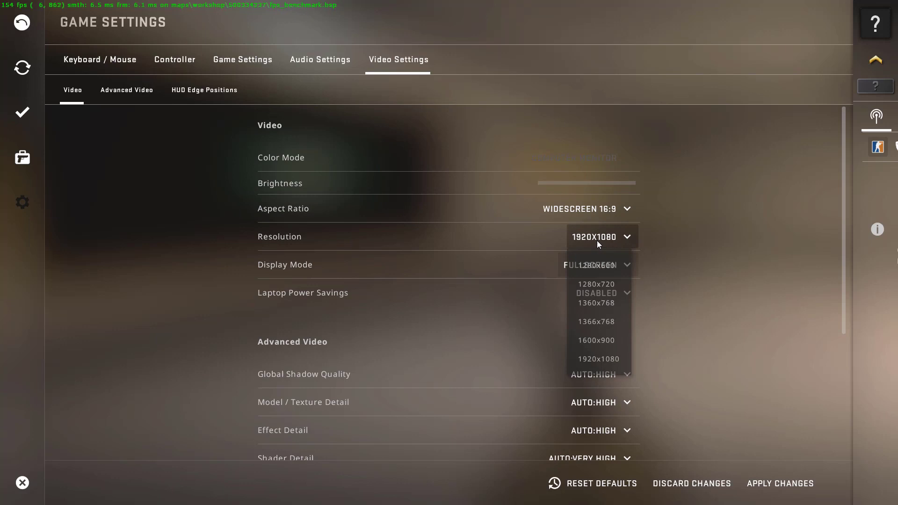
{"action": "left_click", "coordinate": [574, 354]}
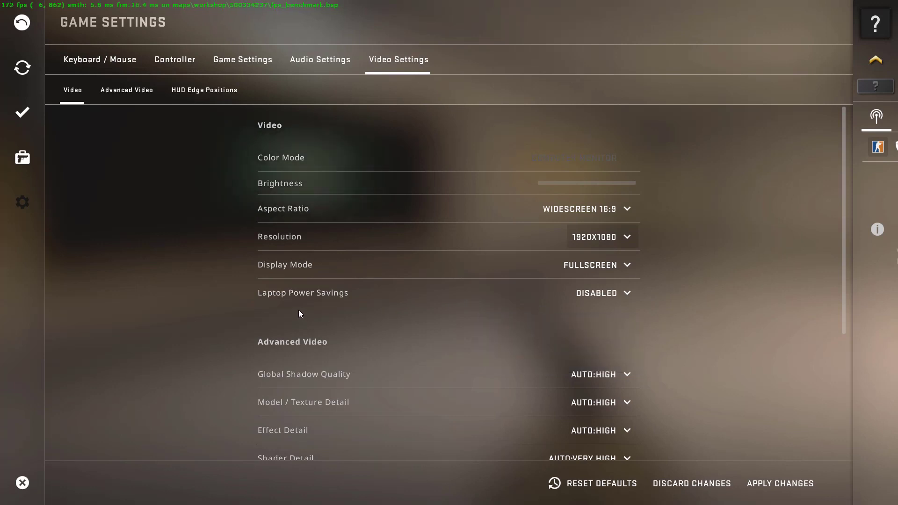
{"action": "left_click", "coordinate": [598, 293]}
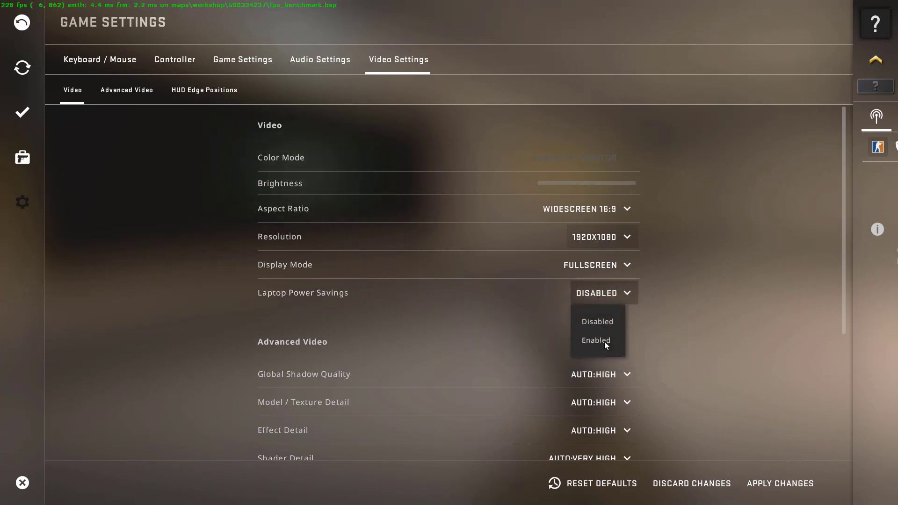
{"action": "left_click", "coordinate": [677, 315]}
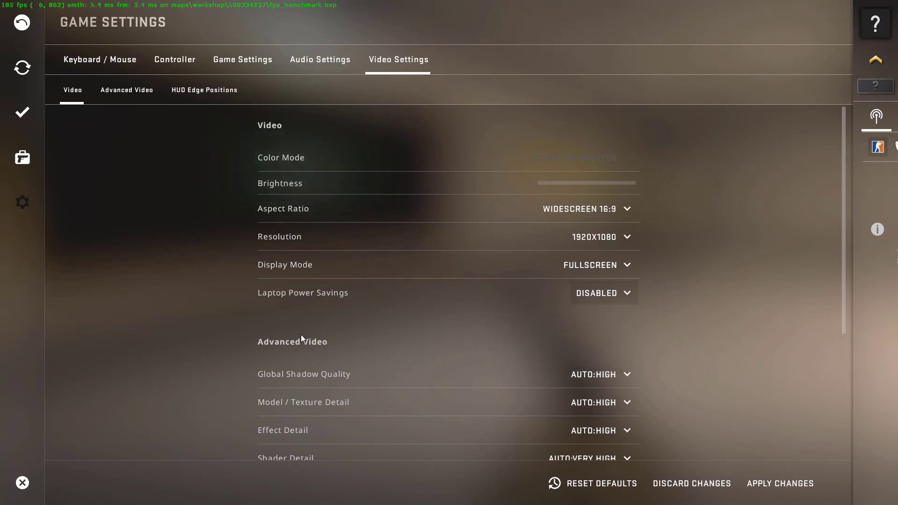
In the advanced video settings, set Global Shadow Quality to High and Model / Texture Detail to Low.
{"action": "scroll", "coordinate": [301, 335], "scroll_direction": "down", "scroll_amount": 5}
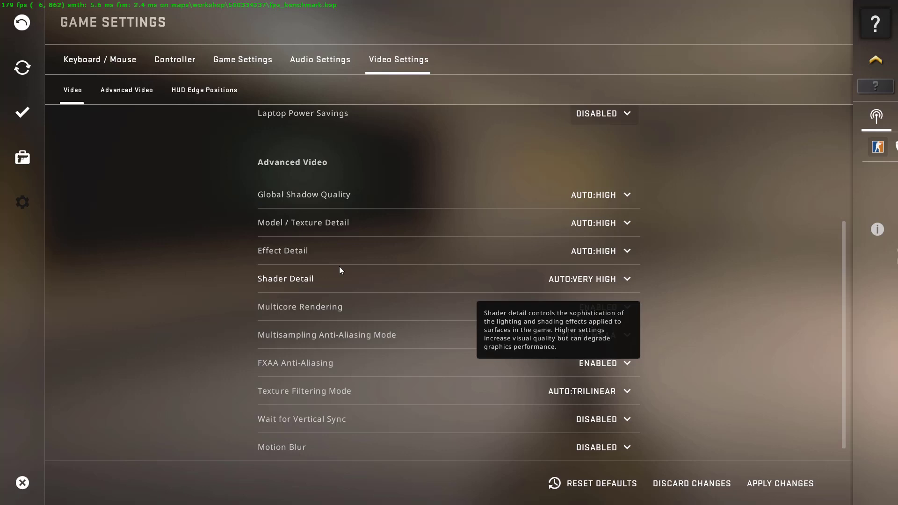
{"action": "left_click", "coordinate": [596, 194]}
{"action": "left_click", "coordinate": [577, 279]}
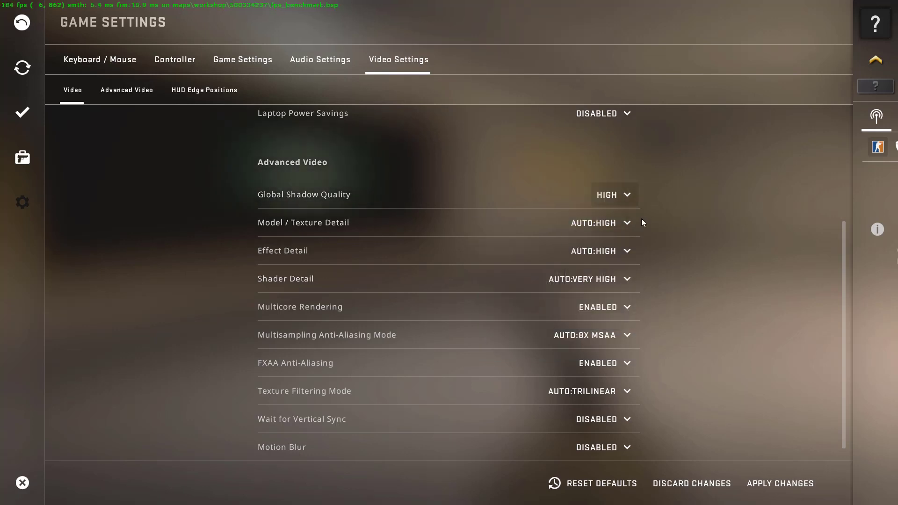
{"action": "left_click", "coordinate": [593, 223]}
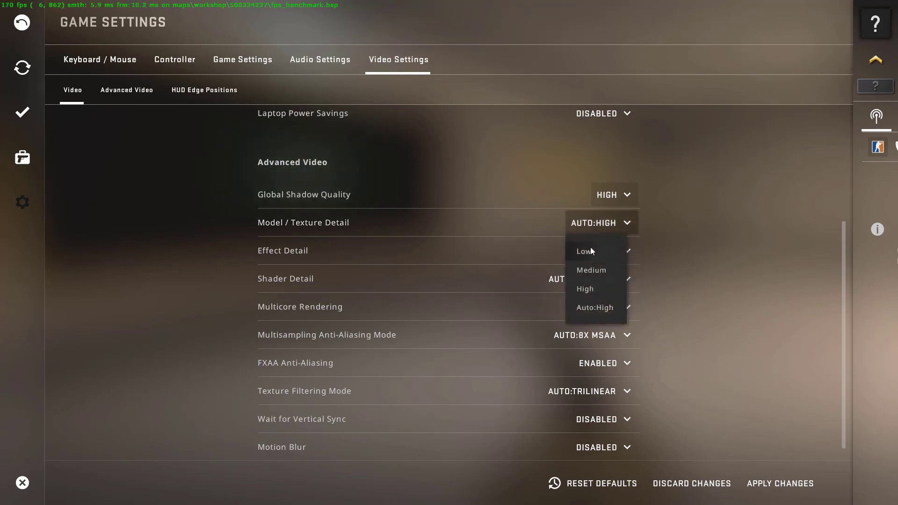
{"action": "left_click", "coordinate": [590, 251]}
Set both Effect Detail and Shader Detail to Low in the advanced video settings.
{"action": "left_click", "coordinate": [599, 253]}
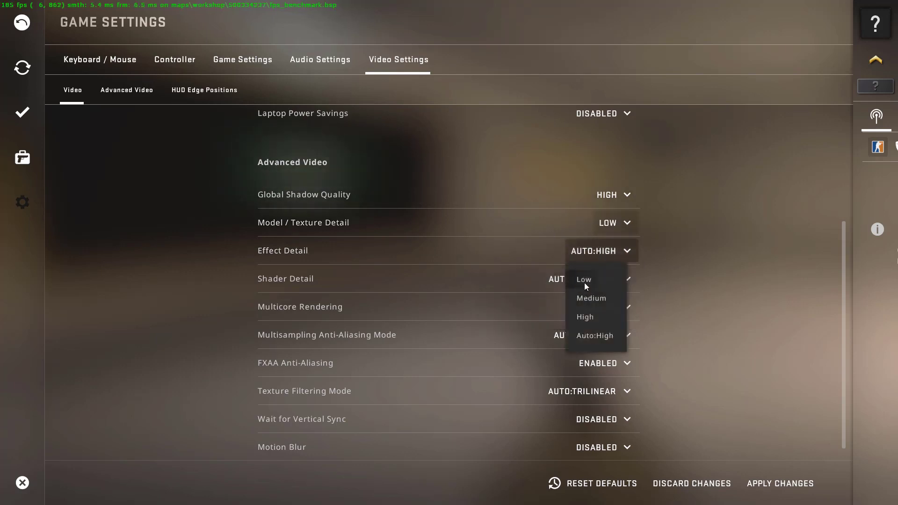
{"action": "left_click", "coordinate": [585, 282]}
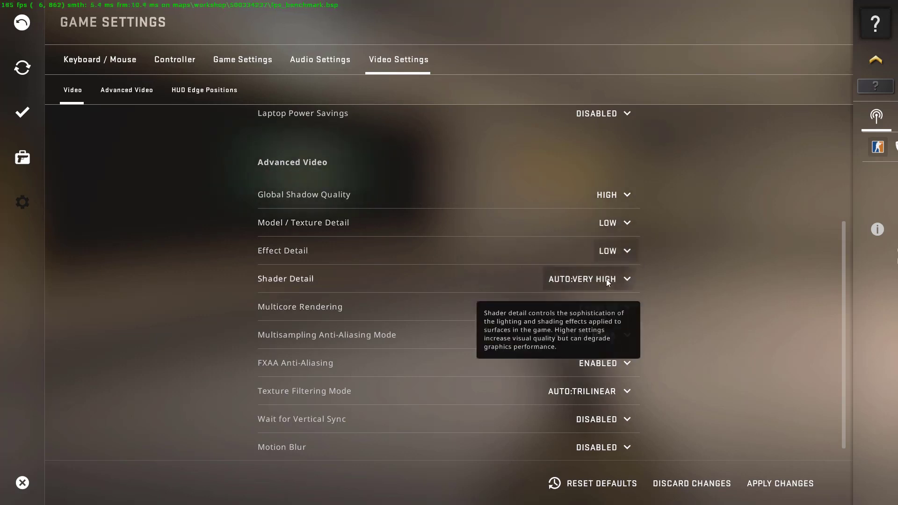
{"action": "left_click", "coordinate": [606, 279]}
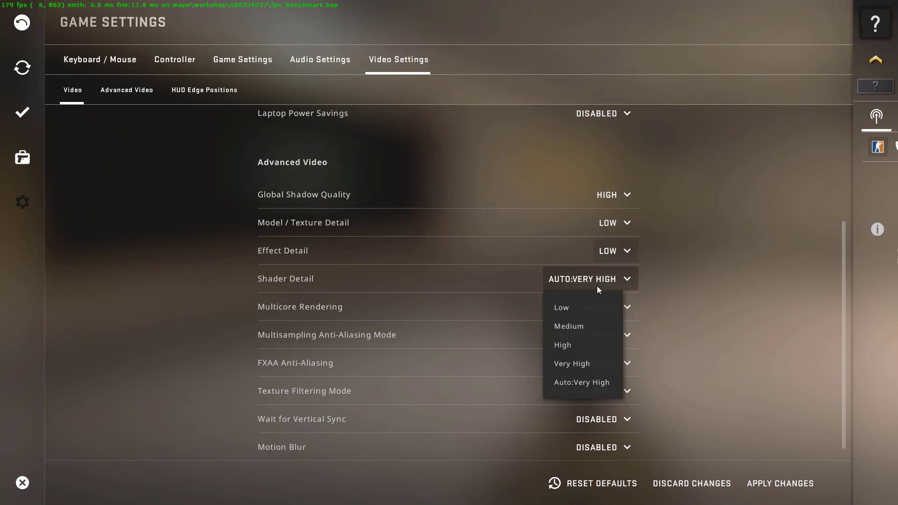
{"action": "left_click", "coordinate": [578, 307]}
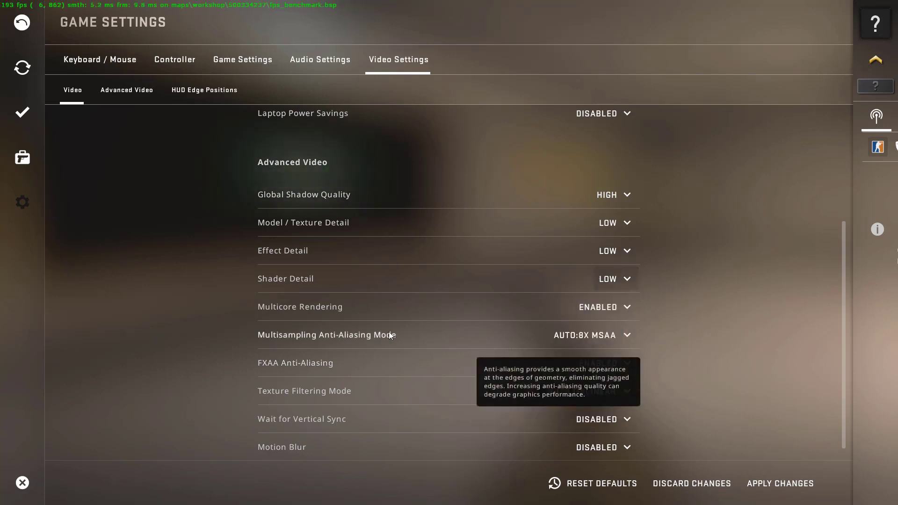
Set Multisampling Anti-Aliasing Mode to 8x MSAA in the advanced video settings.
{"action": "scroll", "coordinate": [122, 333], "scroll_direction": "down", "scroll_amount": 1}
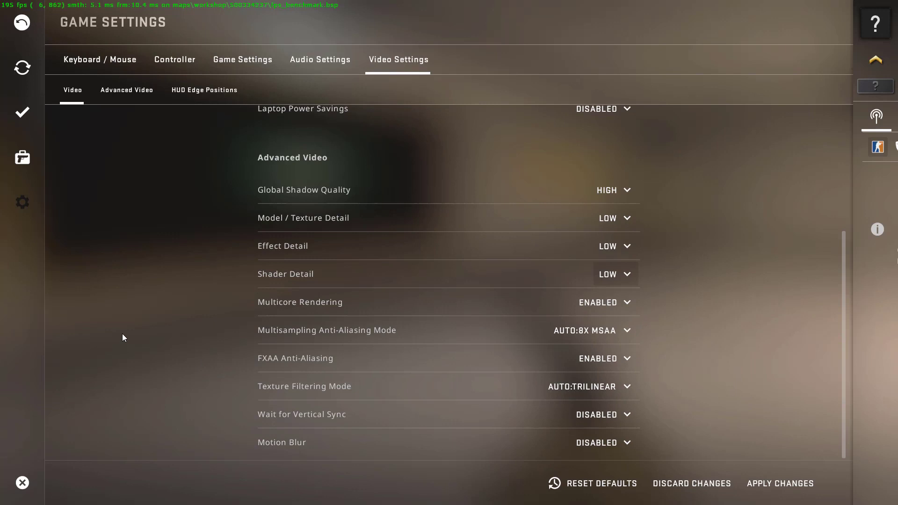
{"action": "scroll", "coordinate": [123, 333], "scroll_direction": "down", "scroll_amount": 1}
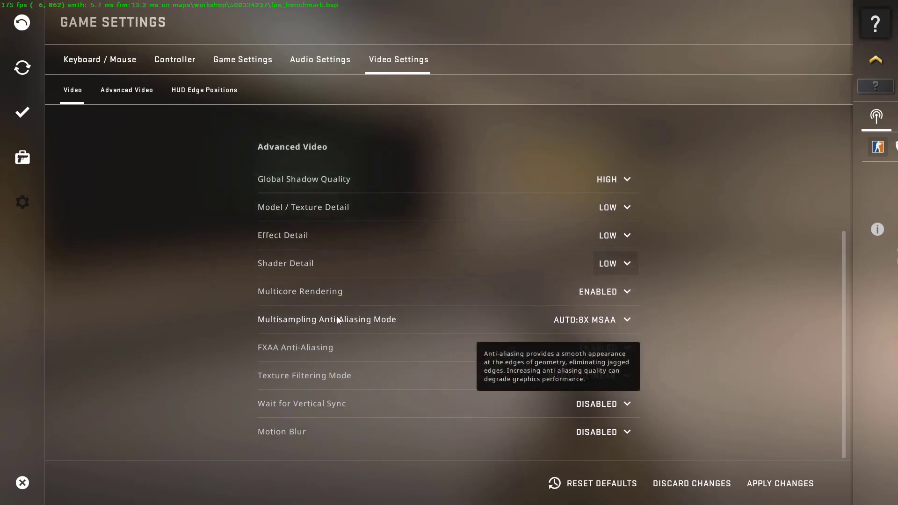
{"action": "left_click", "coordinate": [580, 322]}
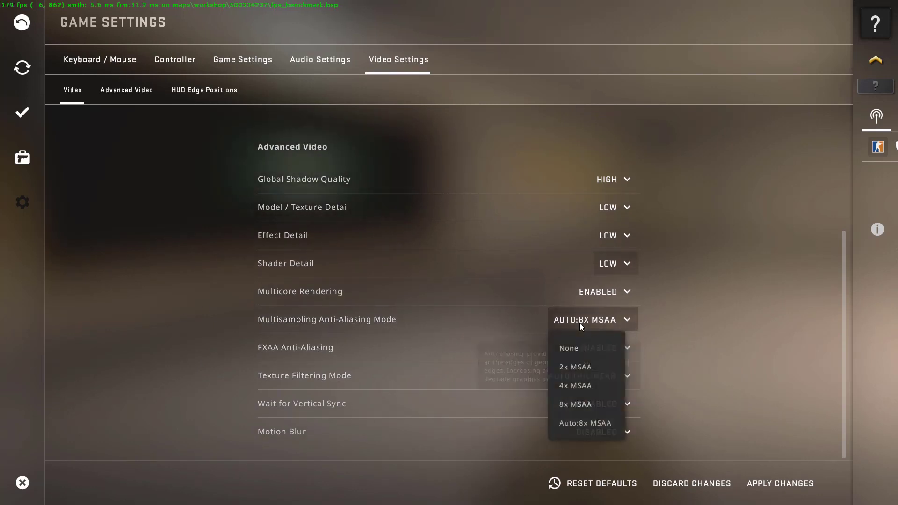
{"action": "left_click", "coordinate": [595, 405]}
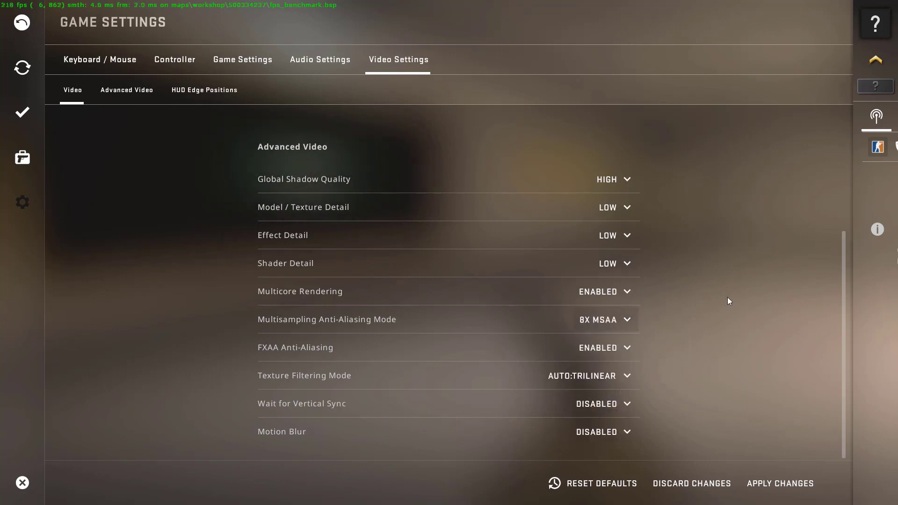
Set Texture Filtering Mode to Anisotropic 16X in the advanced video settings.
{"action": "mouse_move", "coordinate": [265, 354]}
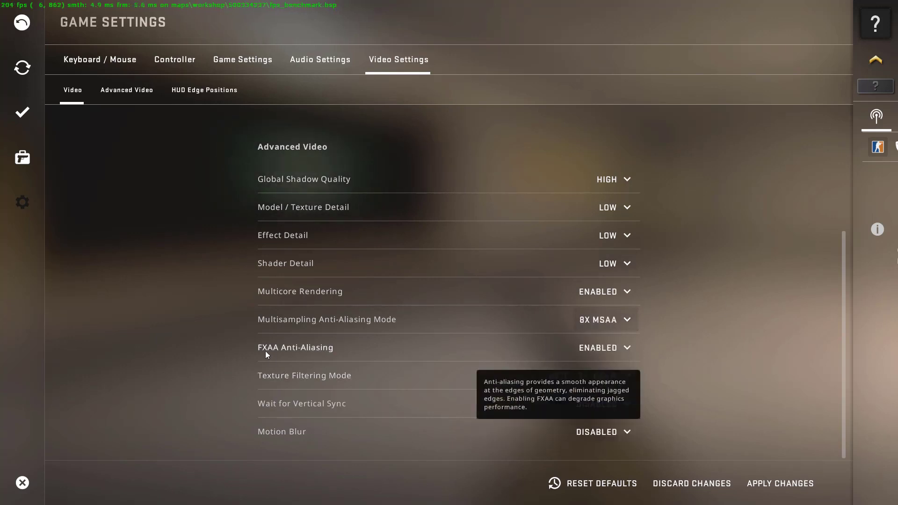
{"action": "mouse_move", "coordinate": [506, 372]}
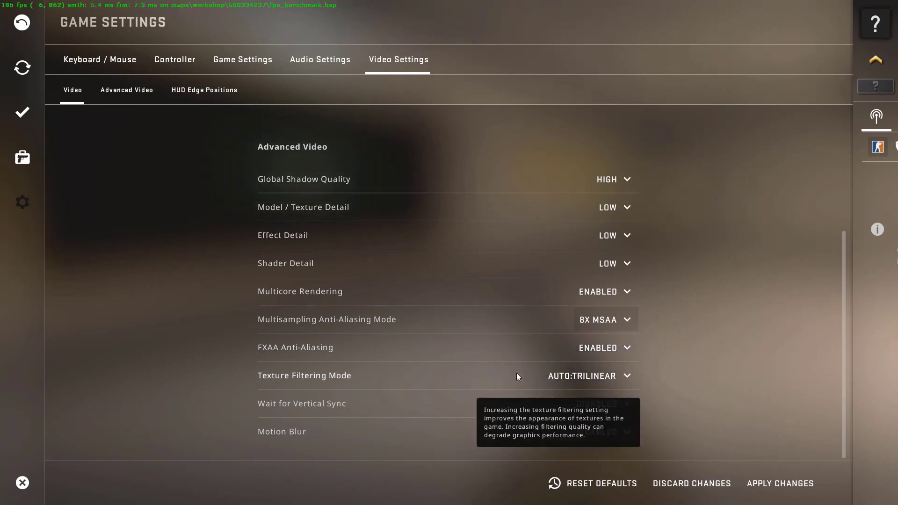
{"action": "left_click", "coordinate": [586, 374]}
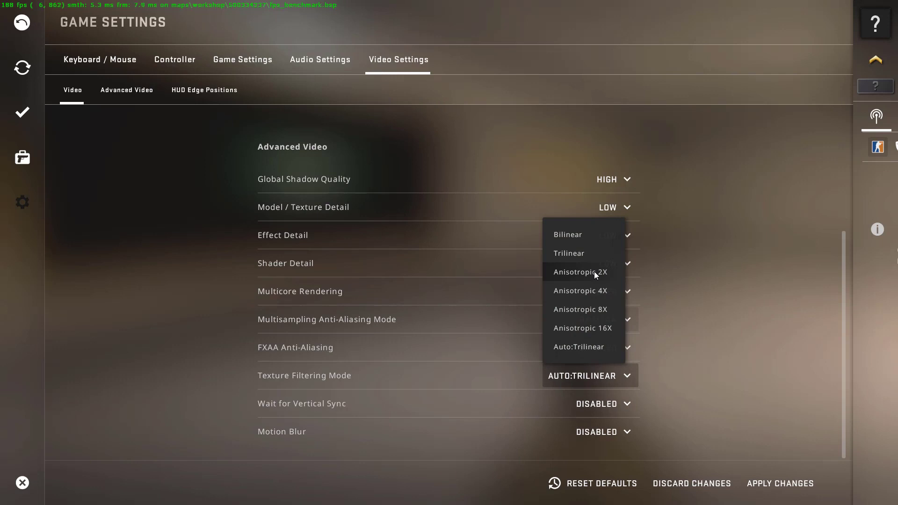
{"action": "left_click", "coordinate": [576, 336]}
{"action": "mouse_move", "coordinate": [860, 327]}
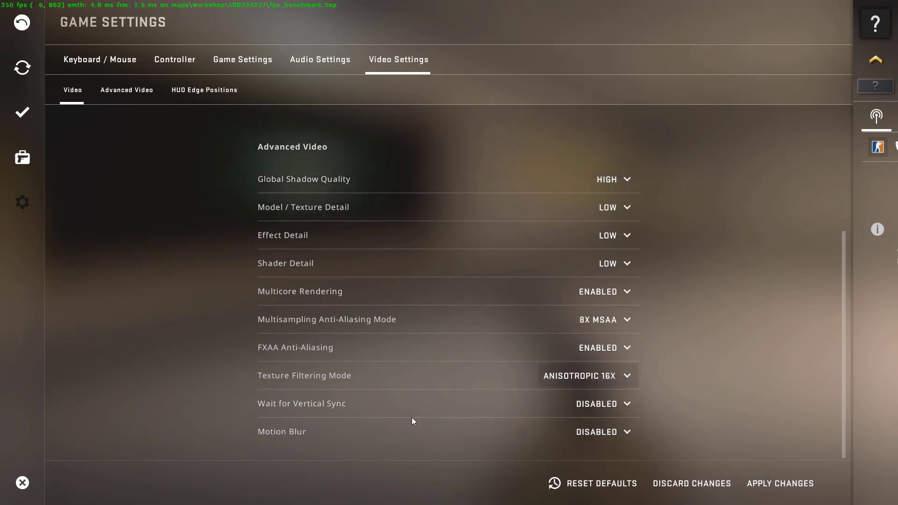
{"action": "scroll", "coordinate": [357, 279], "scroll_direction": "up", "scroll_amount": 4}
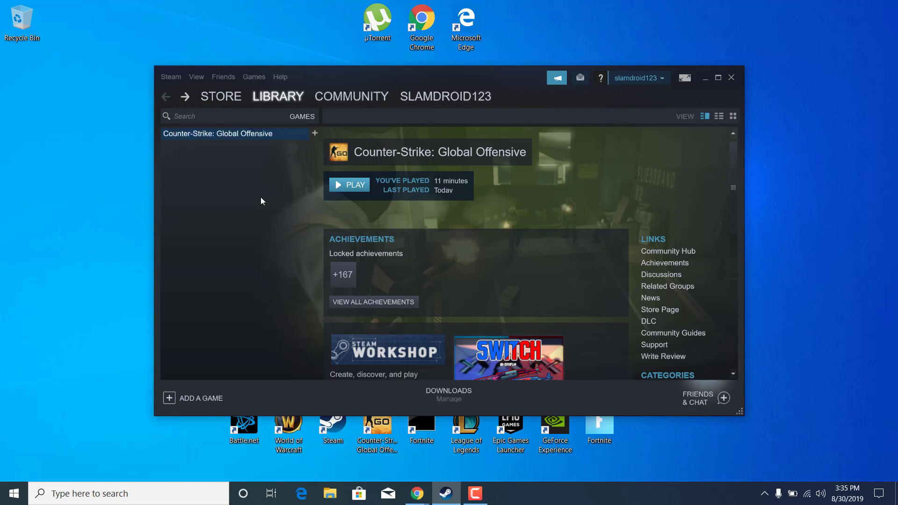
Open the launch options of Counter-Strike: Global Offensive and paste the copied string of options from -novid -tickrate 128 through -nod3d9ex -nojoy.
{"action": "right_click", "coordinate": [210, 133]}
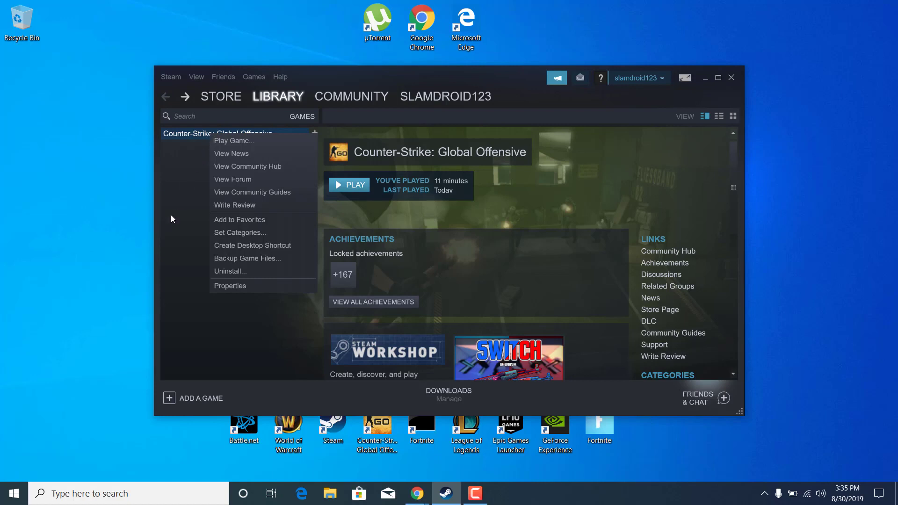
{"action": "left_click", "coordinate": [230, 286]}
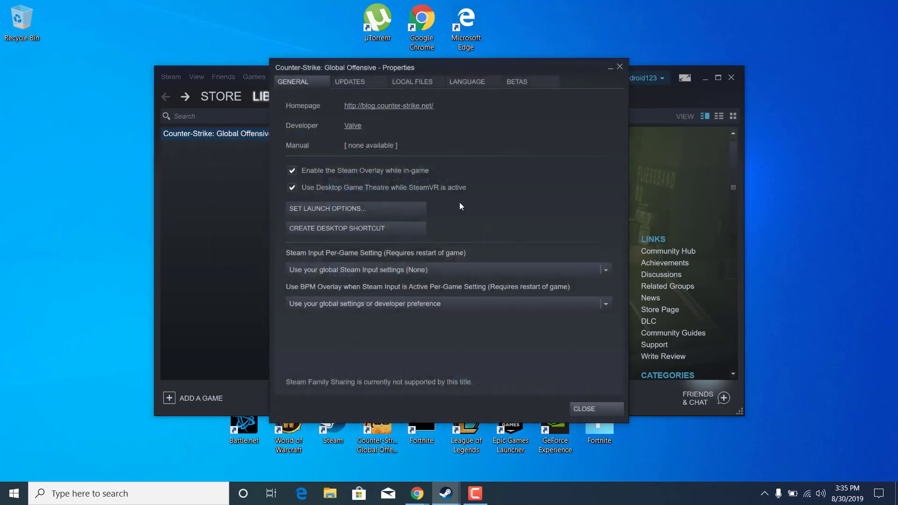
{"action": "left_click", "coordinate": [325, 212]}
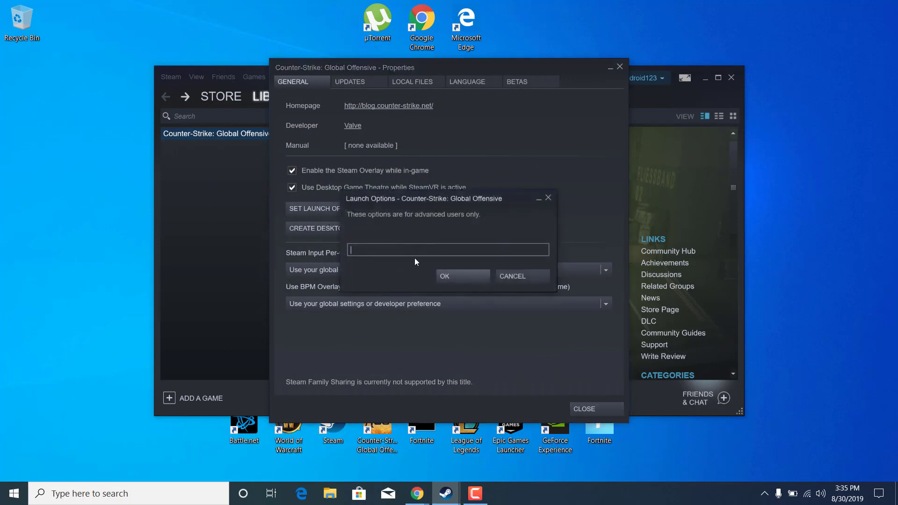
{"action": "key", "text": "ctrl+v"}
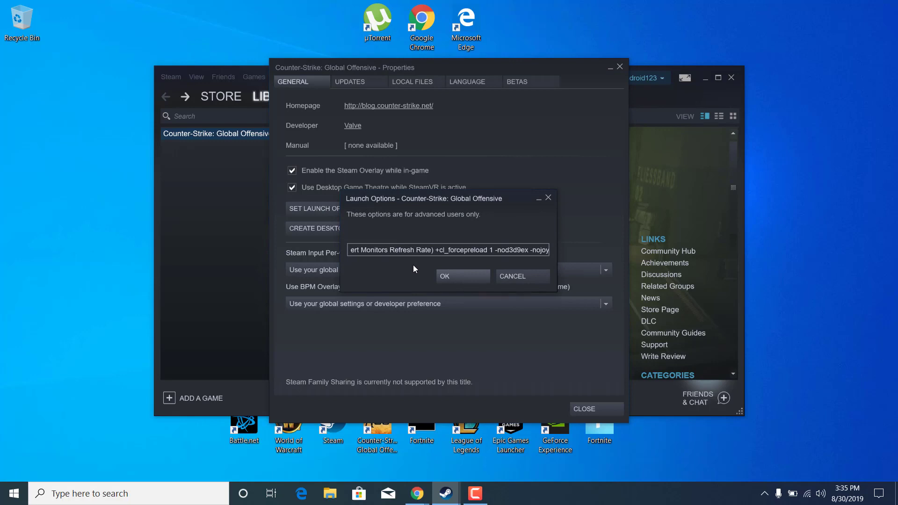
{"action": "left_click_drag", "start_coordinate": [428, 250], "coordinate": [551, 255]}
{"action": "key", "text": "ctrl+a"}
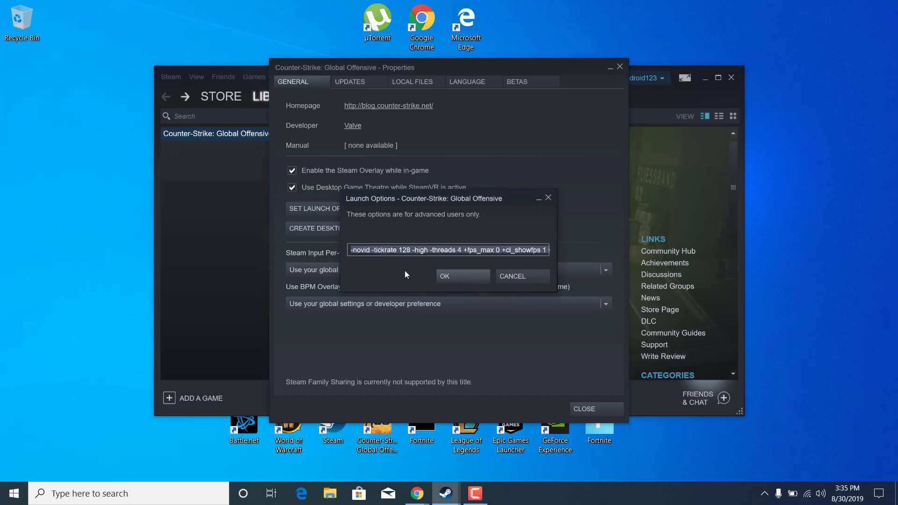
{"action": "left_click_drag", "start_coordinate": [398, 250], "coordinate": [348, 245]}
{"action": "key", "text": "ctrl+a"}
Check the CPU's logical processor count in Task Manager and set the -threads launch option to 12.
{"action": "left_click", "coordinate": [458, 250]}
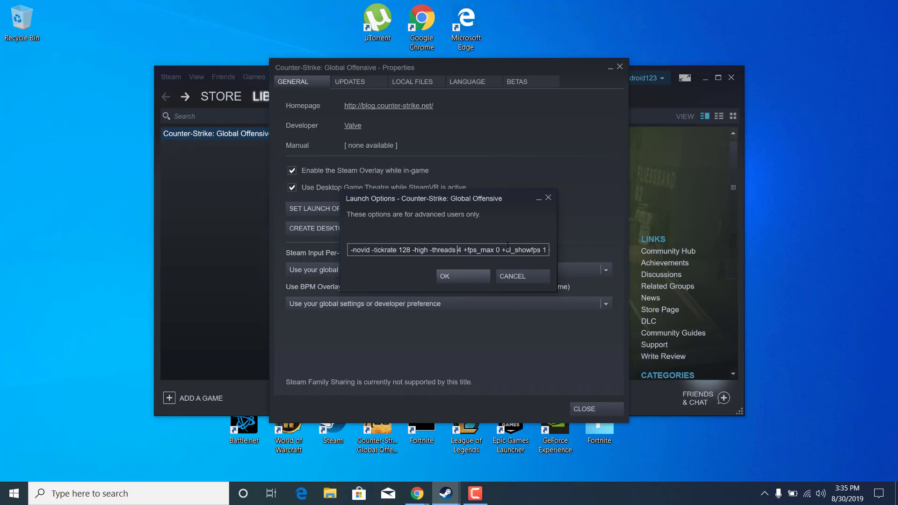
{"action": "right_click", "coordinate": [583, 486]}
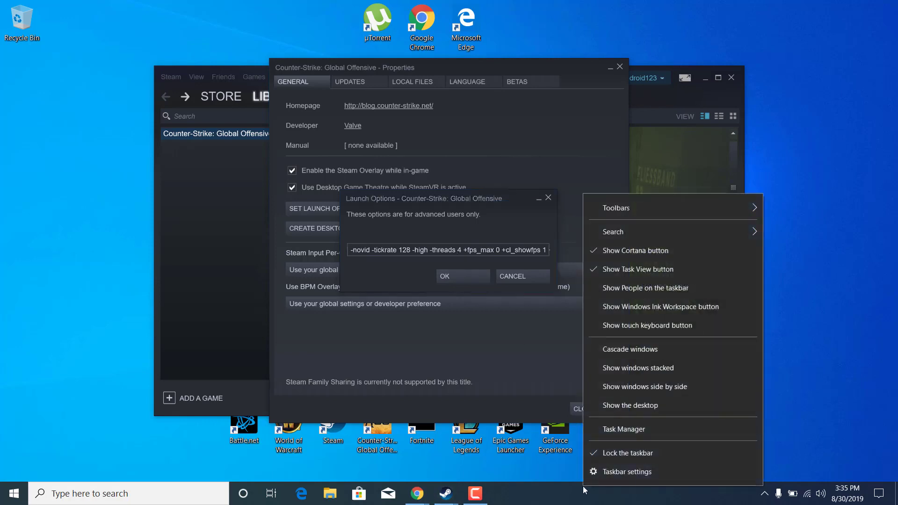
{"action": "left_click", "coordinate": [617, 429]}
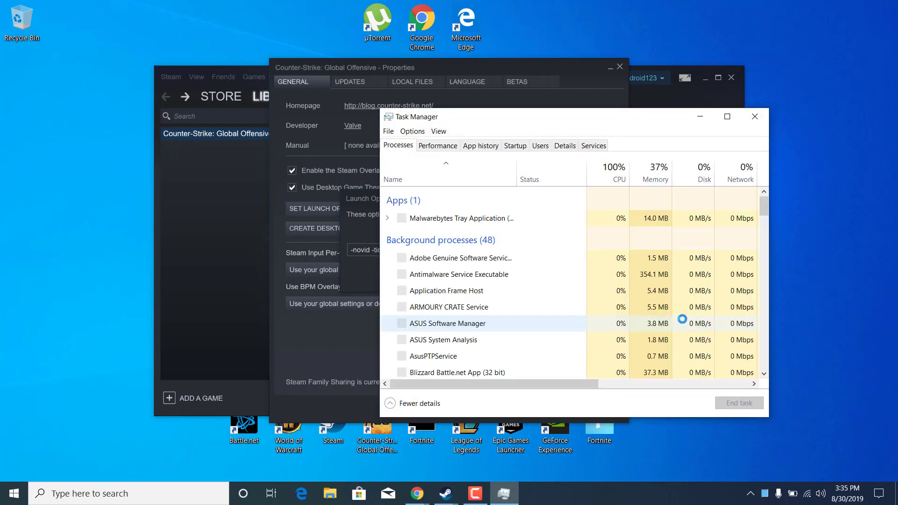
{"action": "left_click", "coordinate": [440, 147]}
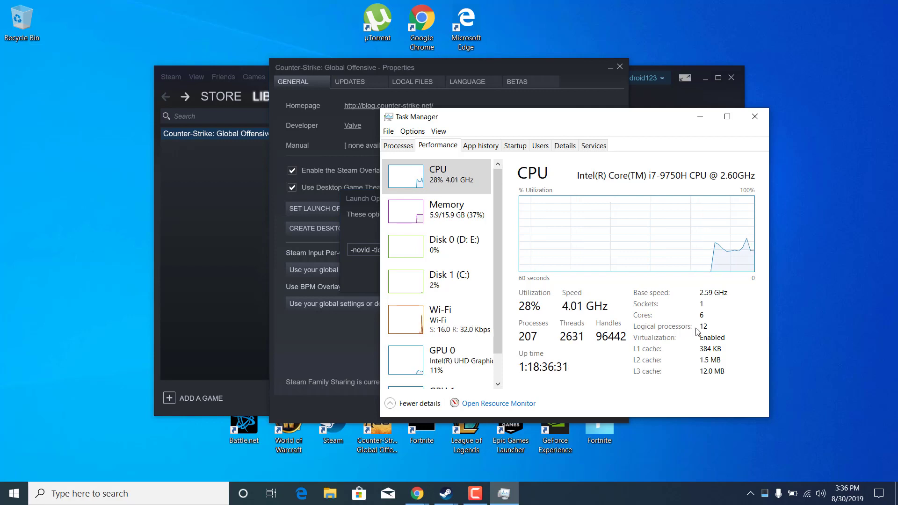
{"action": "left_click", "coordinate": [754, 116]}
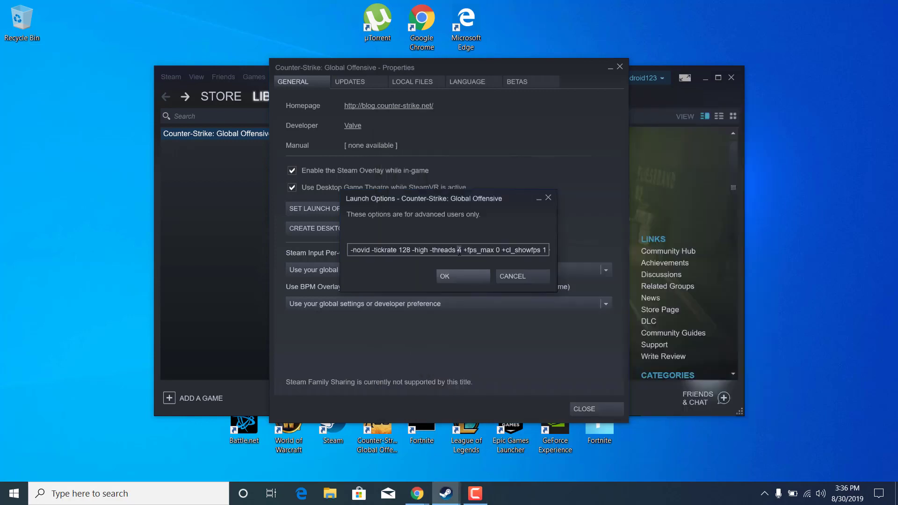
{"action": "type", "text": "12"}
Replace the monitor refresh rate placeholder after -refresh with 120 in the launch options.
{"action": "left_click_drag", "start_coordinate": [464, 250], "coordinate": [437, 250]}
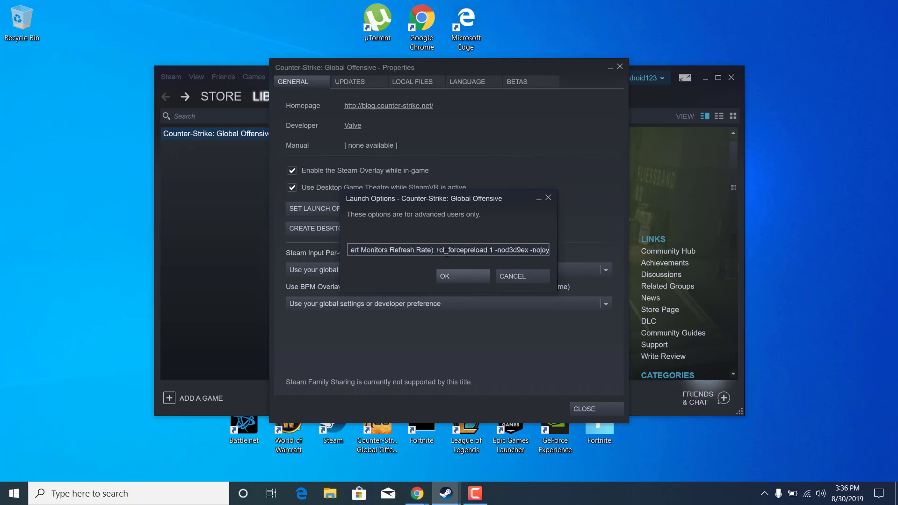
{"action": "key", "text": "Home"}
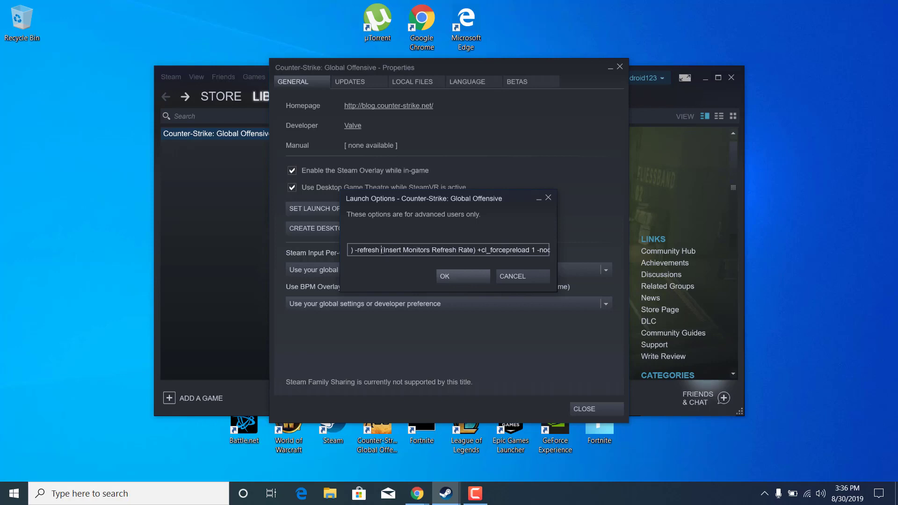
{"action": "left_click_drag", "start_coordinate": [381, 253], "coordinate": [477, 253]}
{"action": "type", "text": "120"}
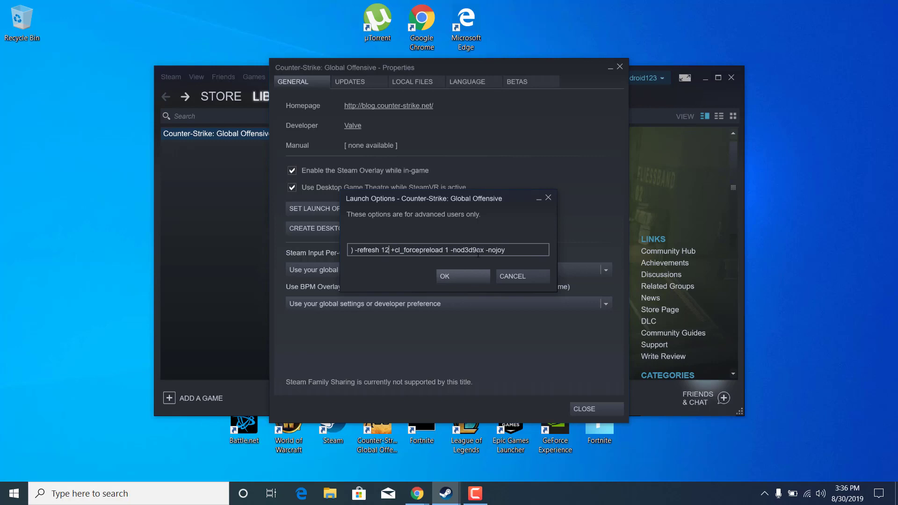
Review the launch options string from -tickrate and +cl_showfps through the +mat_queue_mode and -freq entries.
{"action": "left_click_drag", "start_coordinate": [359, 250], "coordinate": [343, 250]}
{"action": "left_click", "coordinate": [356, 250]}
{"action": "left_click", "coordinate": [529, 249]}
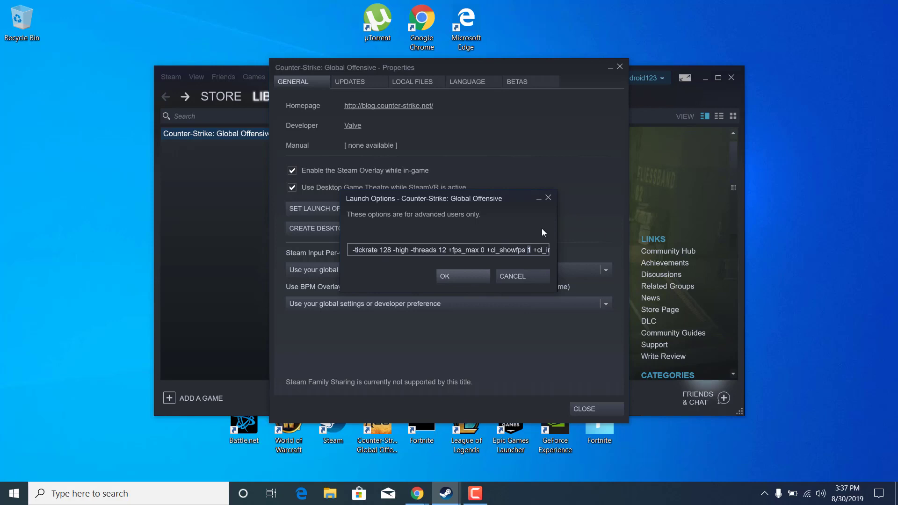
{"action": "left_click", "coordinate": [497, 249]}
{"action": "key", "text": "Right"}
{"action": "key", "text": "Right"}
{"action": "key", "text": "Right"}
{"action": "key", "text": "Right"}
{"action": "key", "text": "Right"}
{"action": "key", "text": "Right"}
{"action": "key", "text": "Right"}
{"action": "key", "text": "Right"}
{"action": "key", "text": "Right"}
{"action": "key", "text": "Right"}
{"action": "key", "text": "Right"}
{"action": "key", "text": "Right"}
{"action": "key", "text": "Right"}
{"action": "key", "text": "Right"}
{"action": "key", "text": "Right"}
{"action": "key", "text": "Right"}
{"action": "key", "text": "Right"}
{"action": "key", "text": "Right"}
{"action": "key", "text": "Right"}
{"action": "key", "text": "Right"}
{"action": "key", "text": "Right"}
{"action": "key", "text": "Right"}
{"action": "key", "text": "Right"}
{"action": "key", "text": "Right"}
{"action": "key", "text": "Right"}
{"action": "key", "text": "Right"}
{"action": "key", "text": "Right"}
{"action": "key", "text": "Right"}
{"action": "key", "text": "Right"}
{"action": "key", "text": "Right"}
{"action": "key", "text": "Right"}
{"action": "key", "text": "Right"}
{"action": "key", "text": "Right"}
{"action": "key", "text": "Right"}
{"action": "key", "text": "Right"}
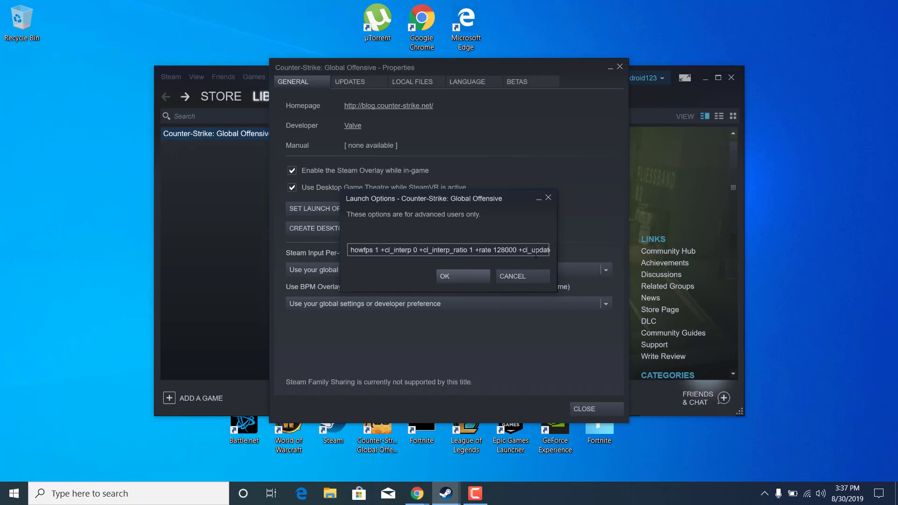
{"action": "key", "text": "Right"}
{"action": "key", "text": "Right"}
{"action": "key", "text": "Right"}
{"action": "key", "text": "Right"}
{"action": "key", "text": "Right"}
{"action": "key", "text": "Right"}
{"action": "key", "text": "Right"}
{"action": "key", "text": "Right"}
{"action": "key", "text": "Right"}
{"action": "key", "text": "Right"}
{"action": "key", "text": "Right"}
{"action": "key", "text": "Right"}
{"action": "key", "text": "Right"}
{"action": "key", "text": "Right"}
{"action": "key", "text": "Right"}
{"action": "key", "text": "Right"}
{"action": "key", "text": "Right"}
{"action": "key", "text": "Right"}
{"action": "key", "text": "Right"}
{"action": "key", "text": "Right"}
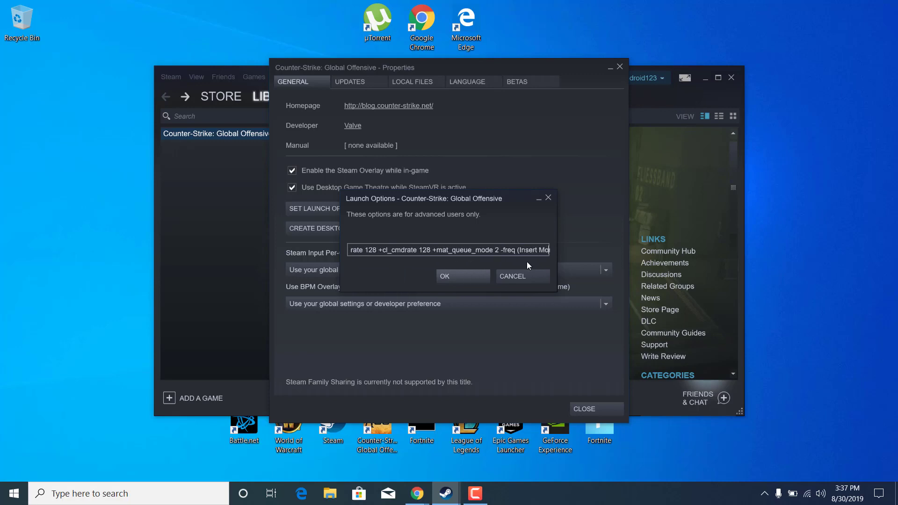
{"action": "key", "text": "Right"}
{"action": "key", "text": "Right"}
{"action": "key", "text": "Right"}
{"action": "key", "text": "Right"}
{"action": "key", "text": "Right"}
{"action": "key", "text": "Right"}
{"action": "key", "text": "Right"}
{"action": "key", "text": "Right"}
{"action": "key", "text": "Right"}
{"action": "key", "text": "Right"}
{"action": "key", "text": "Right"}
{"action": "key", "text": "Right"}
{"action": "key", "text": "Right"}
{"action": "key", "text": "Right"}
{"action": "key", "text": "Right"}
{"action": "key", "text": "Right"}
{"action": "key", "text": "Right"}
{"action": "key", "text": "Right"}
{"action": "key", "text": "Right"}
{"action": "key", "text": "Right"}
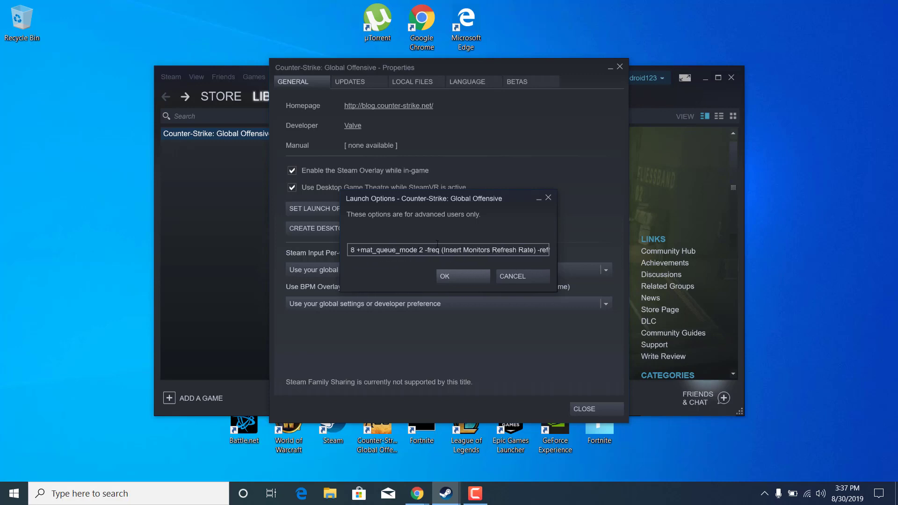
Replace the monitor refresh rate placeholder after -freq with 120 in the launch options.
{"action": "left_click_drag", "start_coordinate": [442, 250], "coordinate": [348, 250]}
{"action": "left_click", "coordinate": [488, 251]}
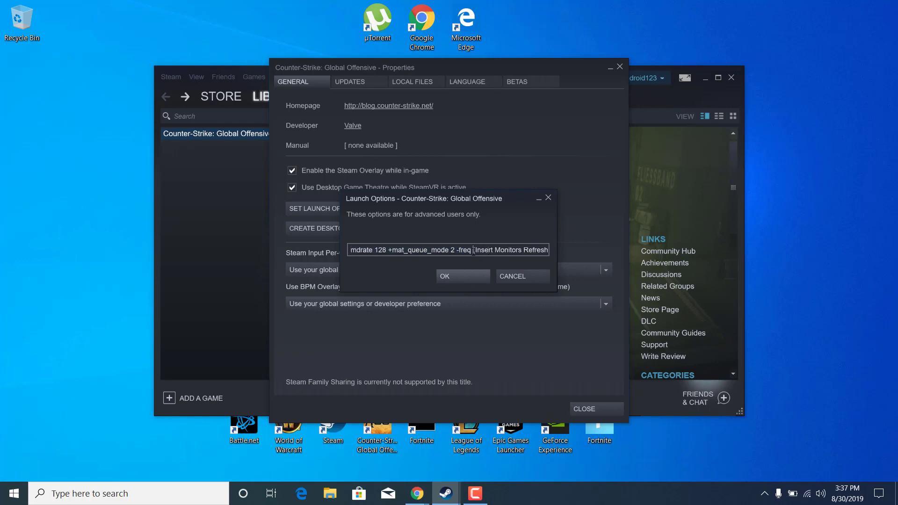
{"action": "left_click", "coordinate": [475, 251]}
{"action": "key", "text": "Delete"}
{"action": "key", "text": "Delete"}
{"action": "key", "text": "Delete"}
{"action": "key", "text": "Delete"}
{"action": "key", "text": "Delete"}
{"action": "key", "text": "Delete"}
{"action": "key", "text": "Delete"}
{"action": "key", "text": "Delete"}
{"action": "key", "text": "Delete"}
{"action": "key", "text": "Delete"}
{"action": "key", "text": "Delete"}
{"action": "key", "text": "Delete"}
{"action": "key", "text": "Delete"}
{"action": "key", "text": "Delete"}
{"action": "key", "text": "Delete"}
{"action": "key", "text": "Delete"}
{"action": "key", "text": "Delete"}
{"action": "key", "text": "Delete"}
{"action": "key", "text": "Delete"}
{"action": "key", "text": "Delete"}
{"action": "key", "text": "Delete"}
{"action": "key", "text": "Delete"}
{"action": "key", "text": "Delete"}
{"action": "key", "text": "Delete"}
{"action": "key", "text": "Delete"}
{"action": "type", "text": "120"}
Look over the edited launch options and save them, closing the game's properties and the Steam window.
{"action": "left_click_drag", "start_coordinate": [470, 251], "coordinate": [575, 253]}
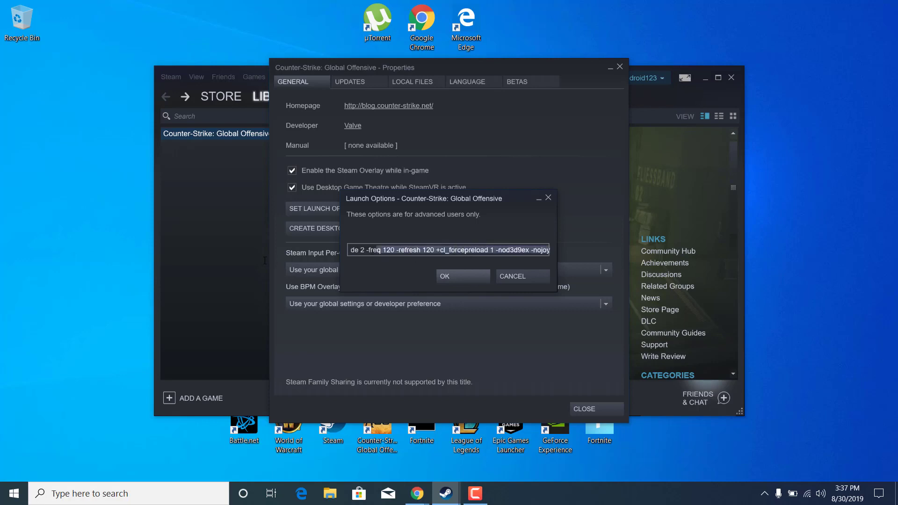
{"action": "left_click_drag", "start_coordinate": [368, 251], "coordinate": [344, 253]}
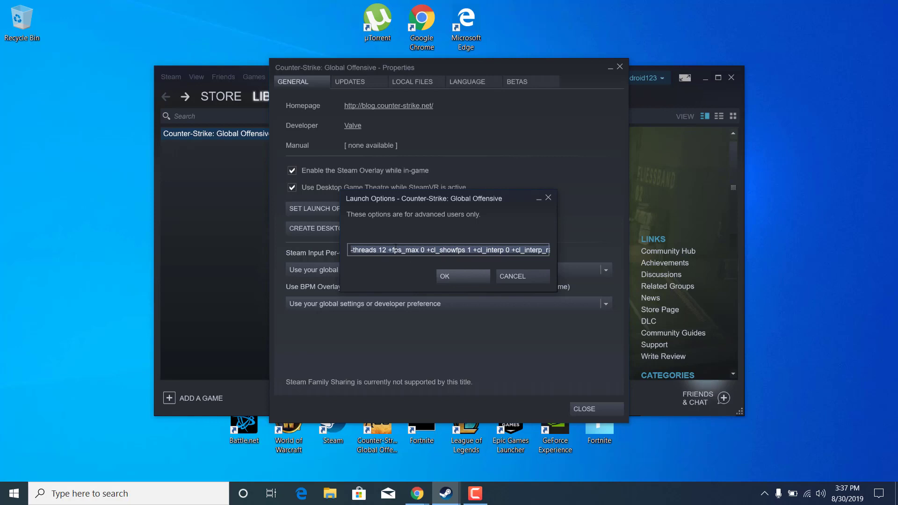
{"action": "left_click", "coordinate": [396, 250]}
{"action": "left_click", "coordinate": [454, 276]}
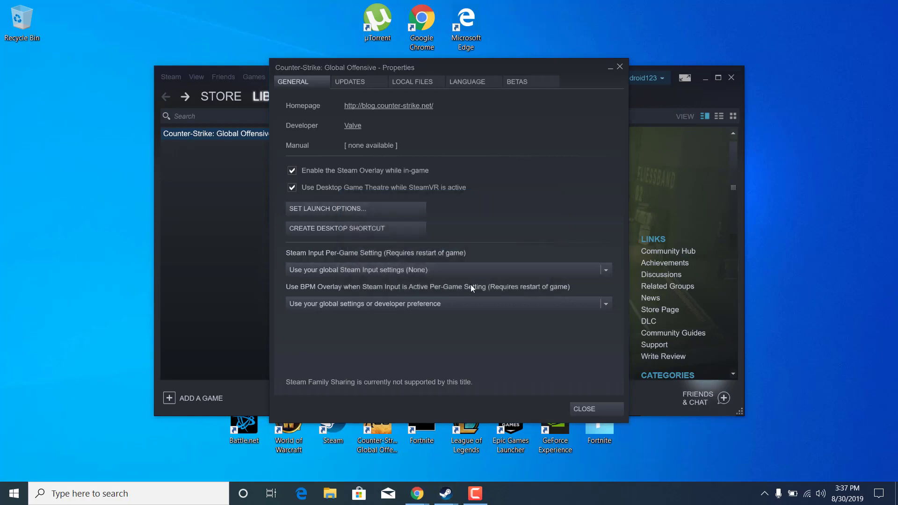
{"action": "left_click", "coordinate": [585, 410]}
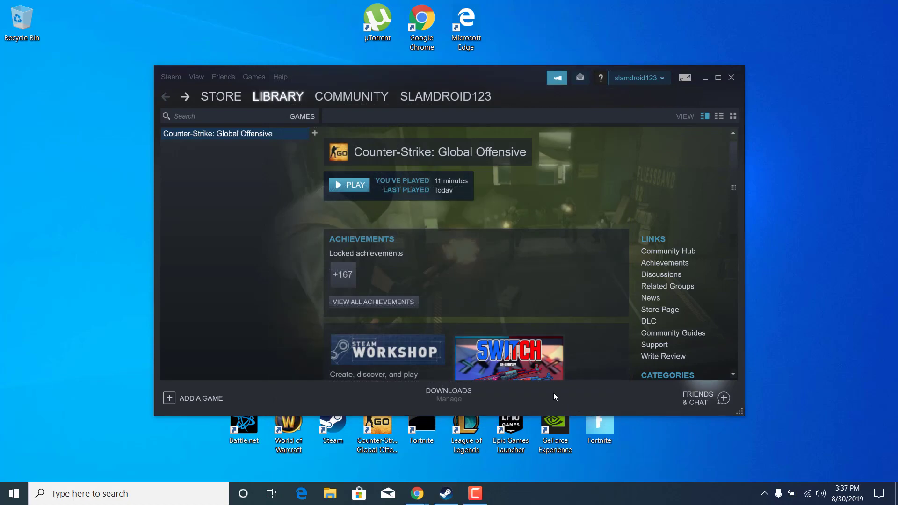
{"action": "left_click", "coordinate": [732, 78]}
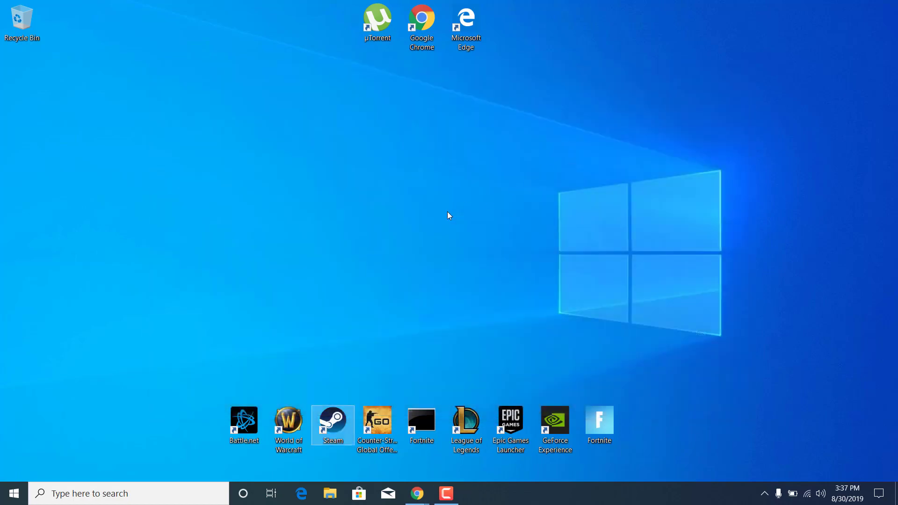
Open the Windows Run dialog and use %temp% to open the user's Temp folder.
{"action": "left_click", "coordinate": [126, 494]}
{"action": "type", "text": "r"}
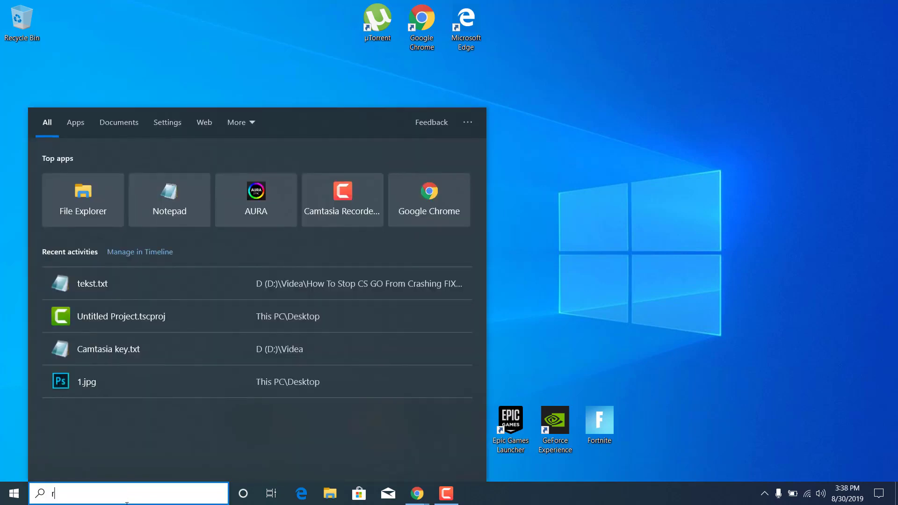
{"action": "type", "text": "un"}
{"action": "key", "text": "Return"}
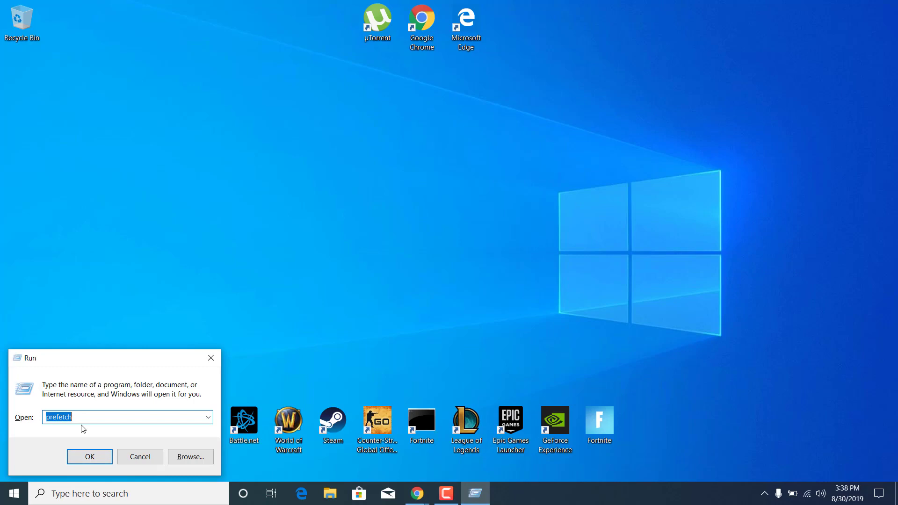
{"action": "type", "text": "%temp%"}
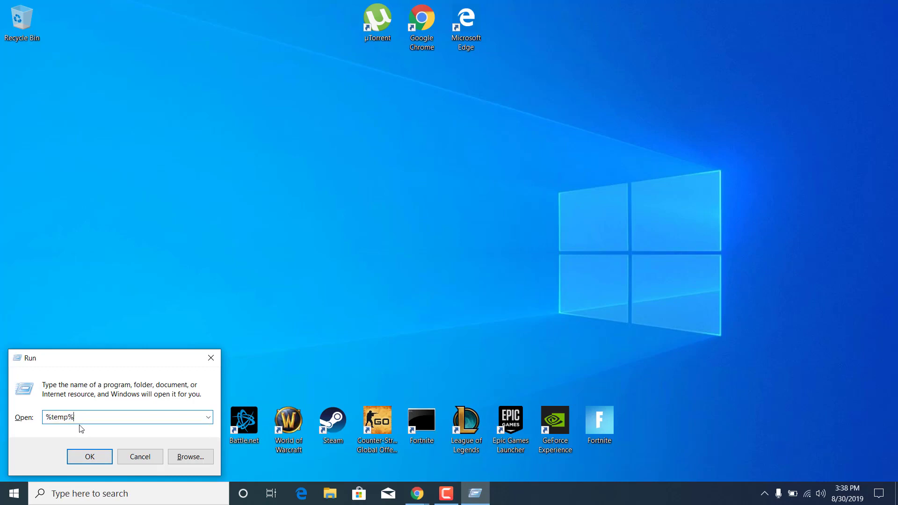
{"action": "key", "text": "Return"}
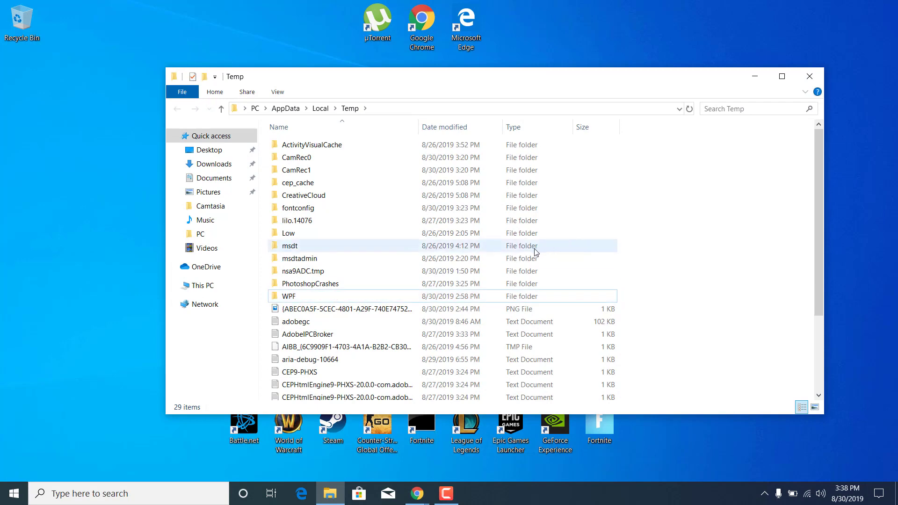
Delete all items in the Temp folder, skipping every protected or in-use item, and close the folder window.
{"action": "key", "text": "ctrl+a"}
{"action": "scroll", "coordinate": [465, 367], "scroll_direction": "down", "scroll_amount": 3}
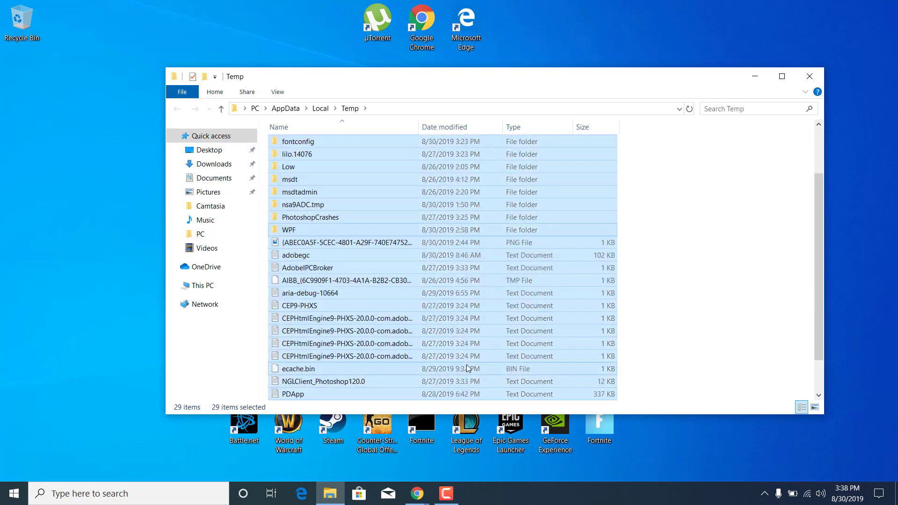
{"action": "right_click", "coordinate": [427, 233]}
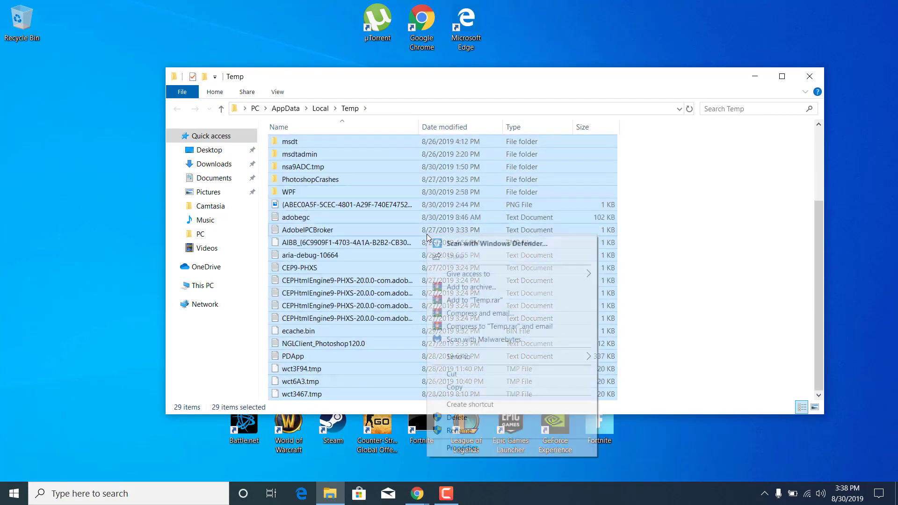
{"action": "left_click", "coordinate": [508, 420]}
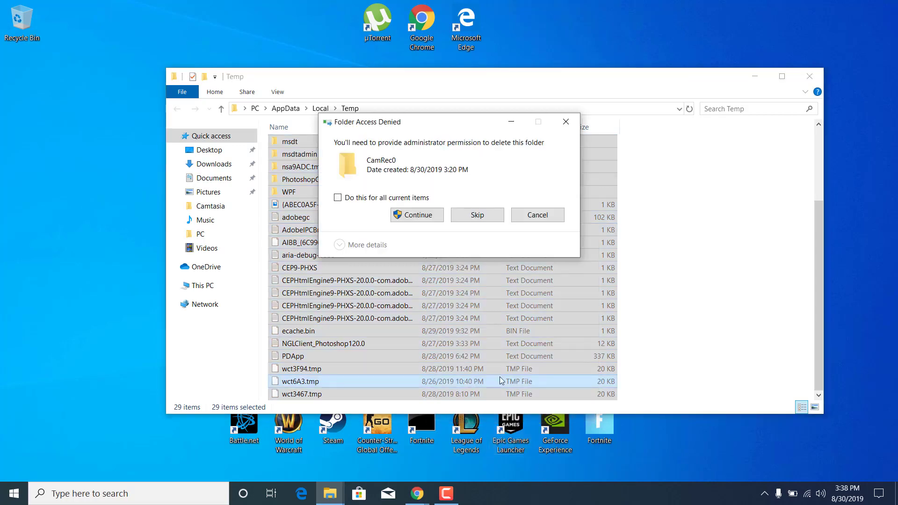
{"action": "left_click", "coordinate": [433, 215]}
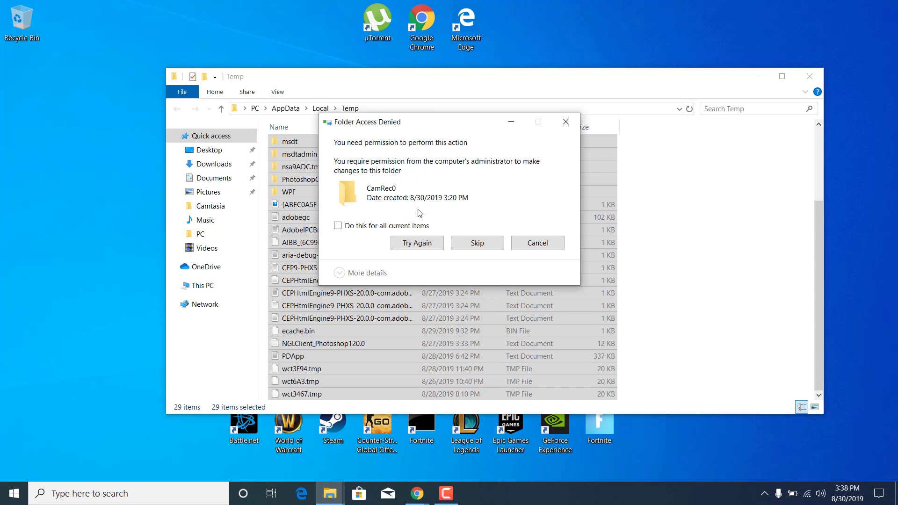
{"action": "left_click", "coordinate": [394, 226]}
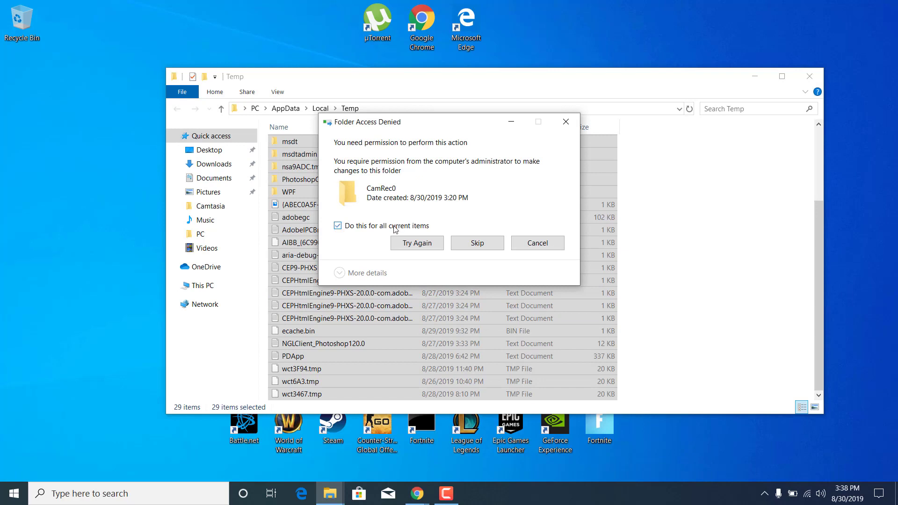
{"action": "left_click", "coordinate": [483, 247]}
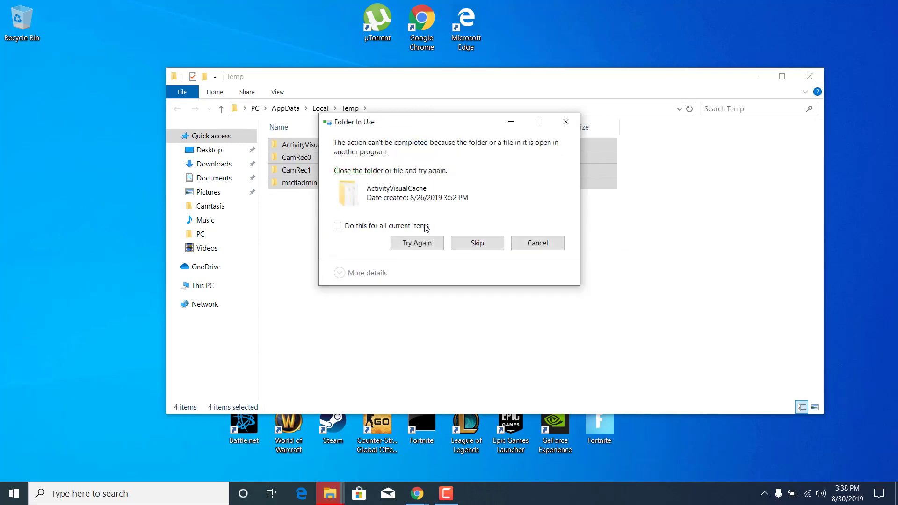
{"action": "left_click", "coordinate": [426, 226]}
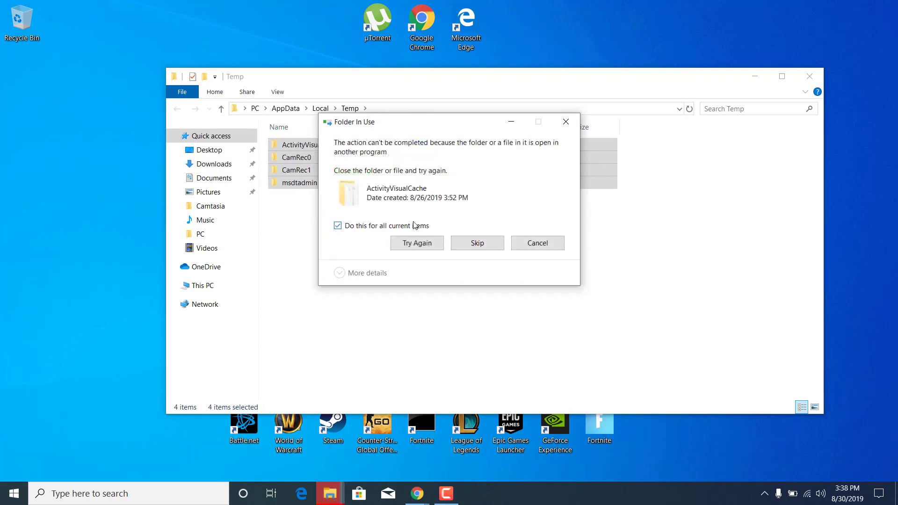
{"action": "left_click", "coordinate": [477, 243]}
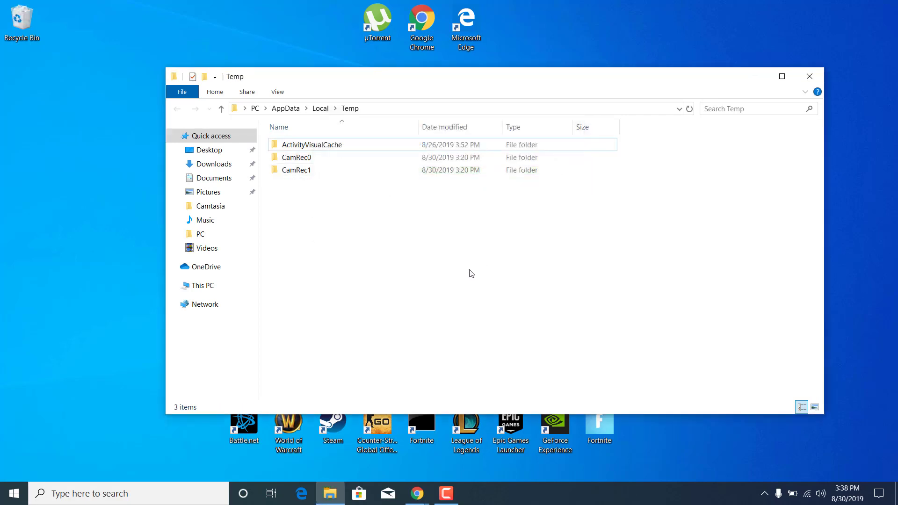
{"action": "left_click", "coordinate": [814, 77]}
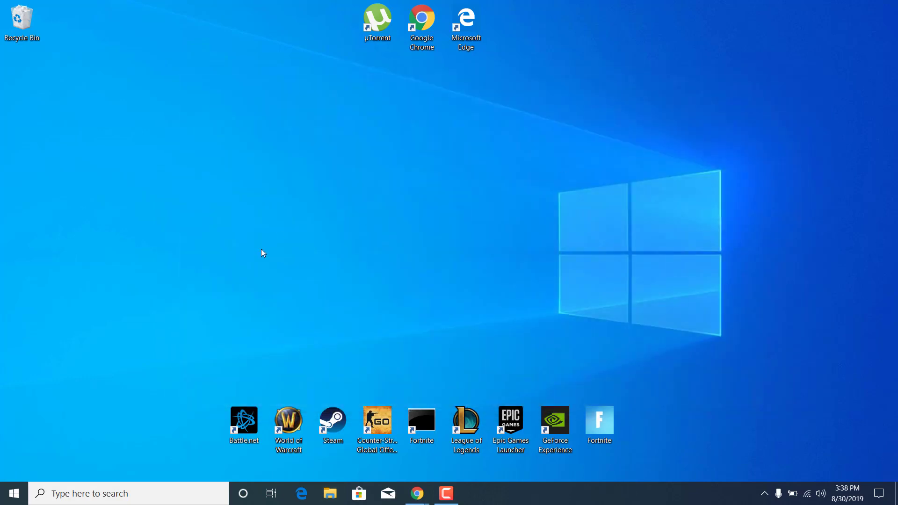
Open the Windows Run dialog and use prefetch to open the Prefetch folder, granting permanent access to it.
{"action": "left_click", "coordinate": [130, 493]}
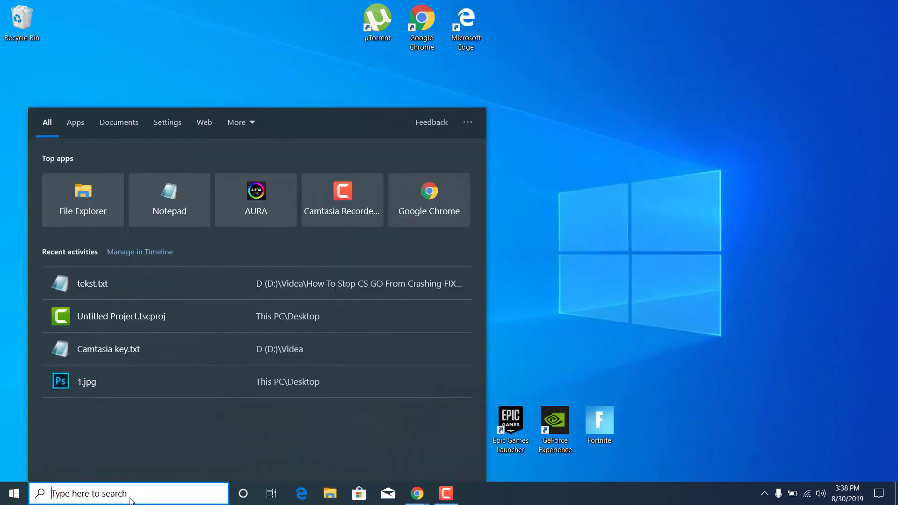
{"action": "type", "text": "run"}
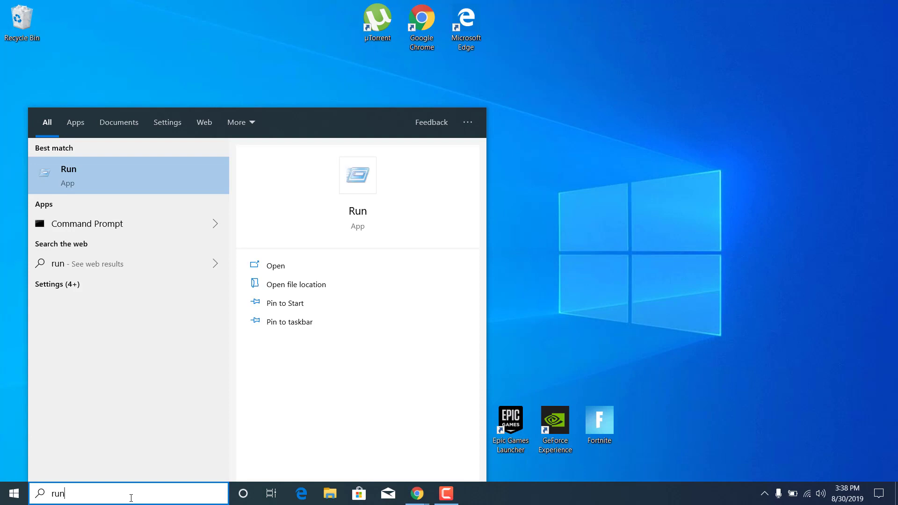
{"action": "key", "text": "Return"}
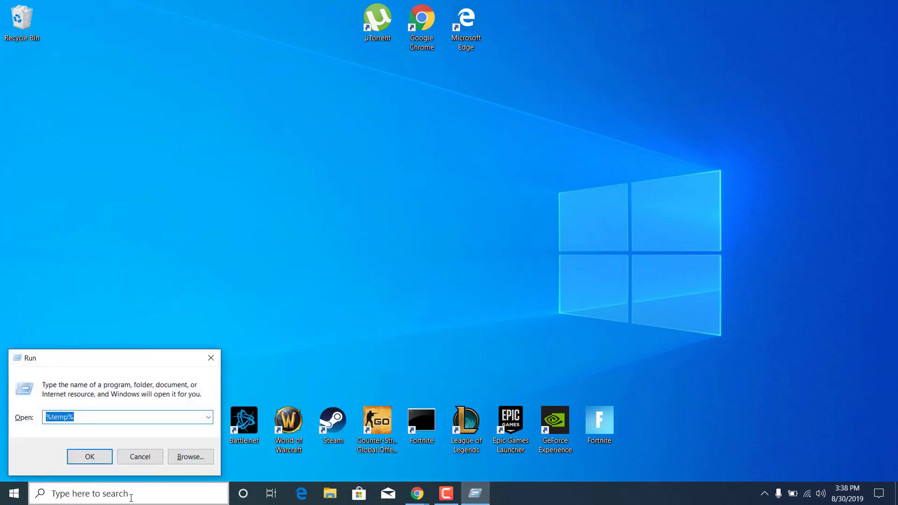
{"action": "type", "text": "prefetch"}
{"action": "key", "text": "Return"}
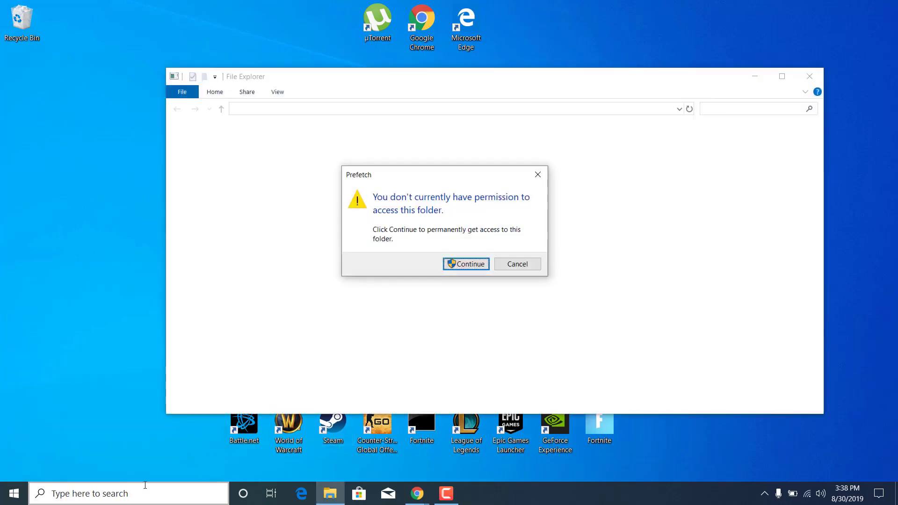
{"action": "left_click", "coordinate": [468, 265]}
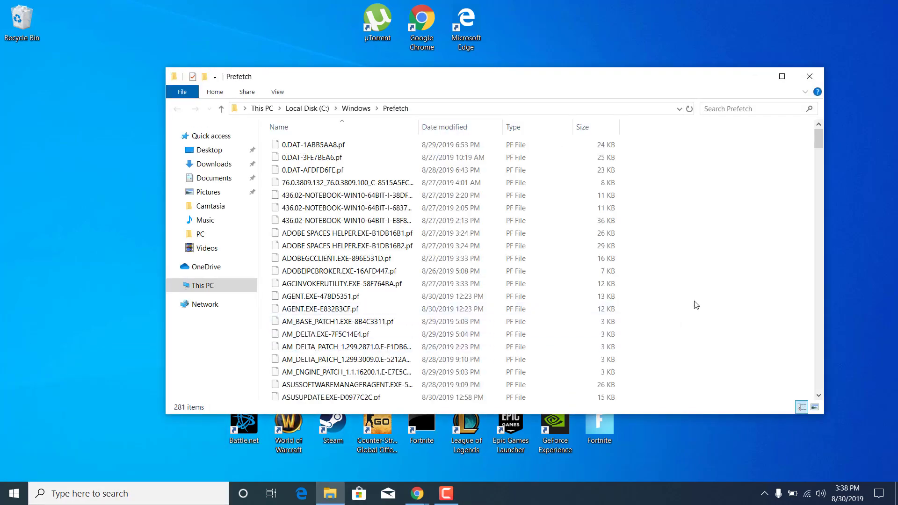
Delete all items in the Prefetch folder, skipping every file in use, and close the folder window.
{"action": "scroll", "coordinate": [514, 304], "scroll_direction": "down", "scroll_amount": 7}
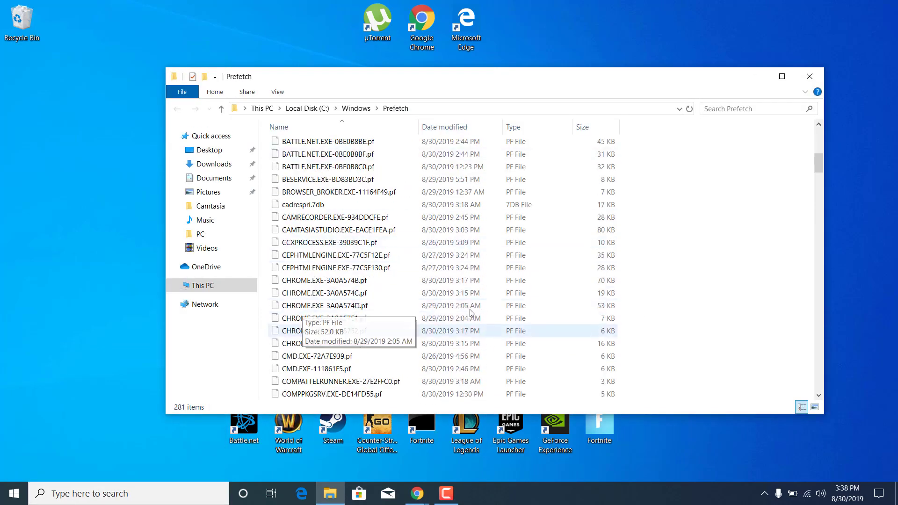
{"action": "left_click", "coordinate": [438, 219]}
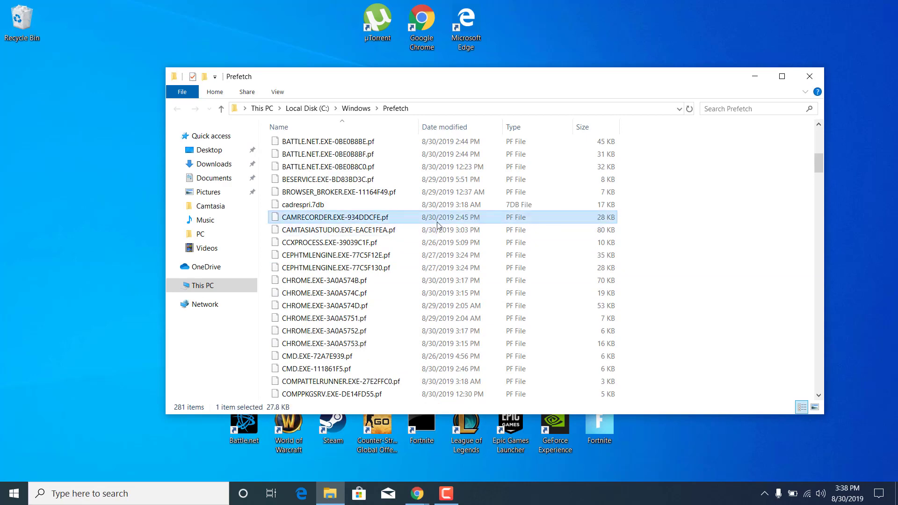
{"action": "key", "text": "ctrl+a"}
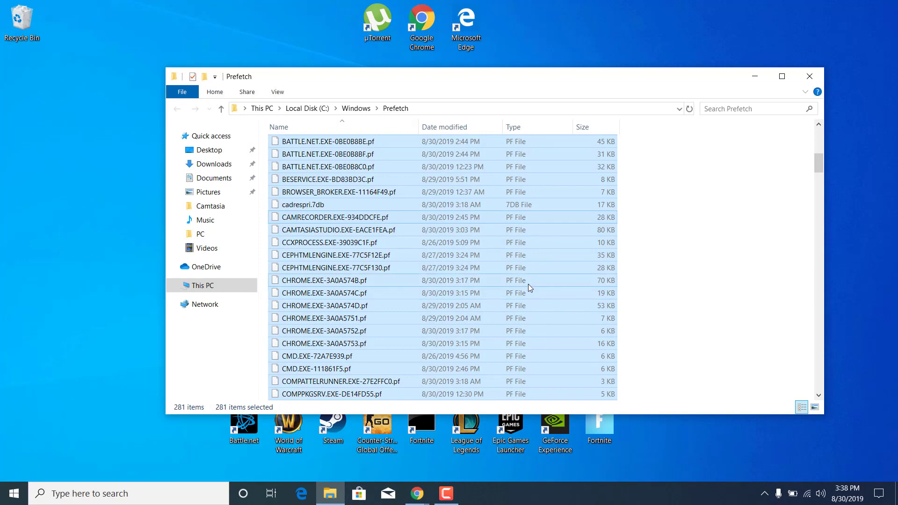
{"action": "key", "text": "Delete"}
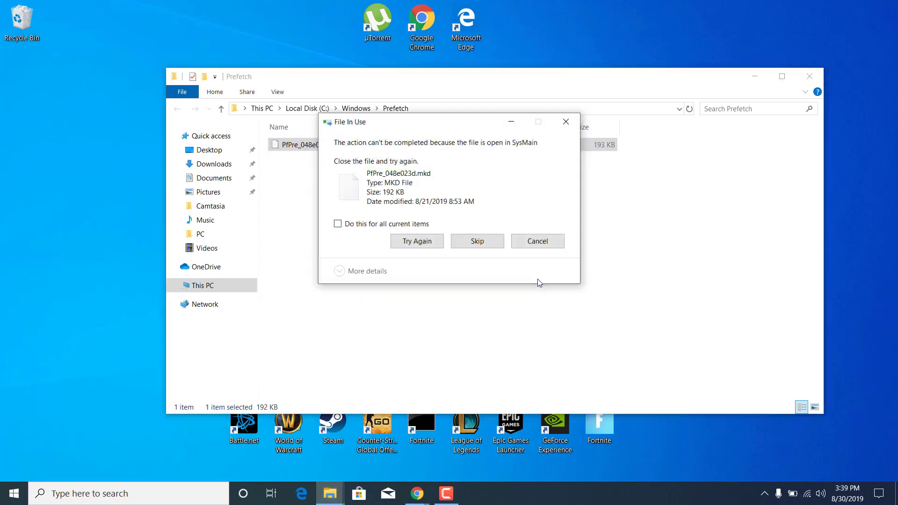
{"action": "left_click", "coordinate": [417, 224]}
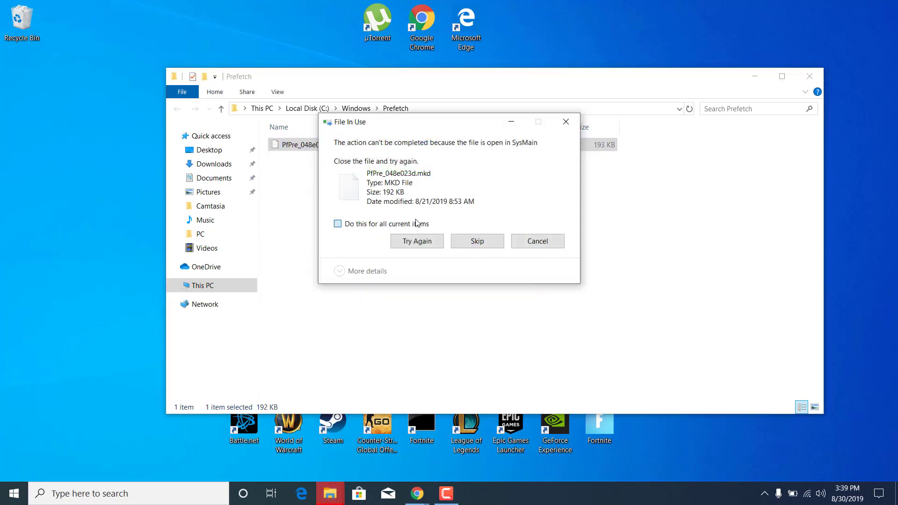
{"action": "left_click", "coordinate": [476, 241]}
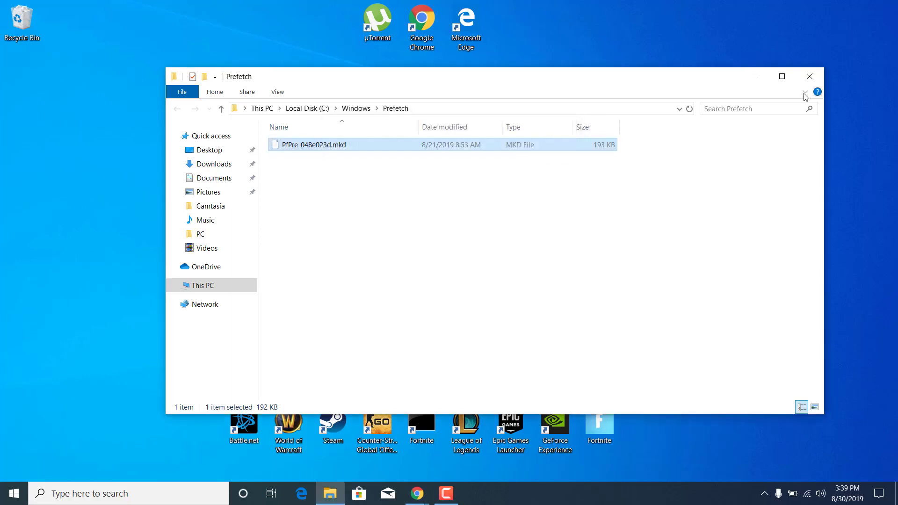
{"action": "left_click", "coordinate": [810, 76]}
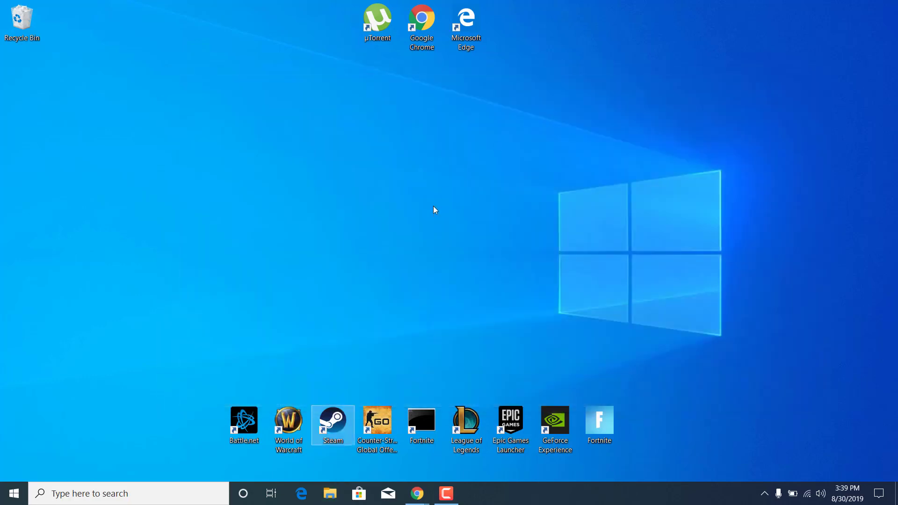